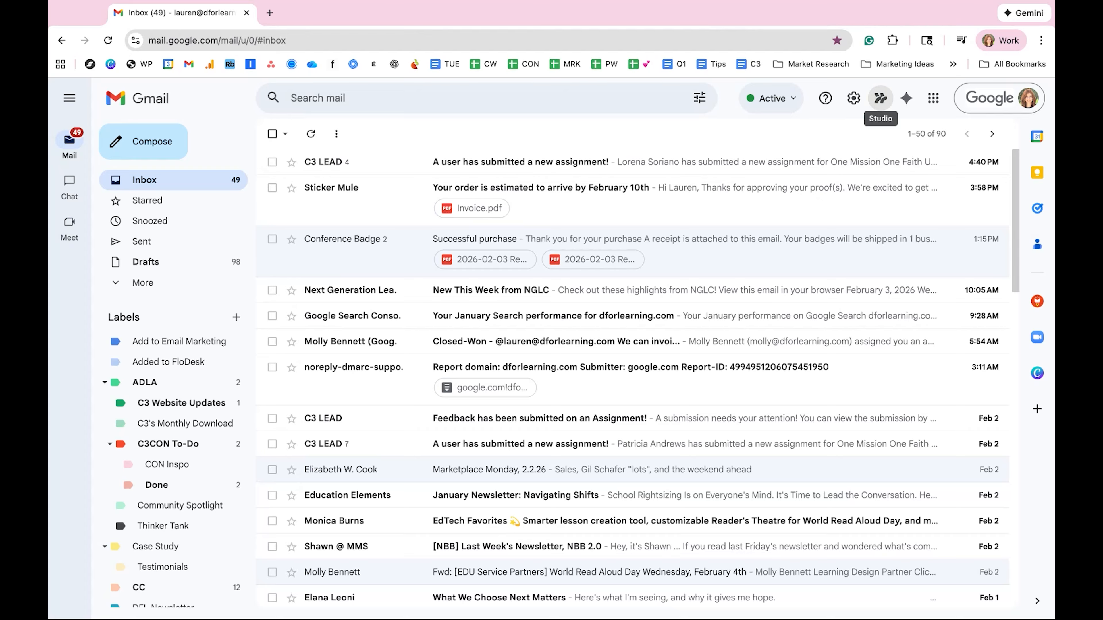
Step: Open Studio in Gmail and look through its Discover templates, existing flows, and recent activity
left_click(880, 98)
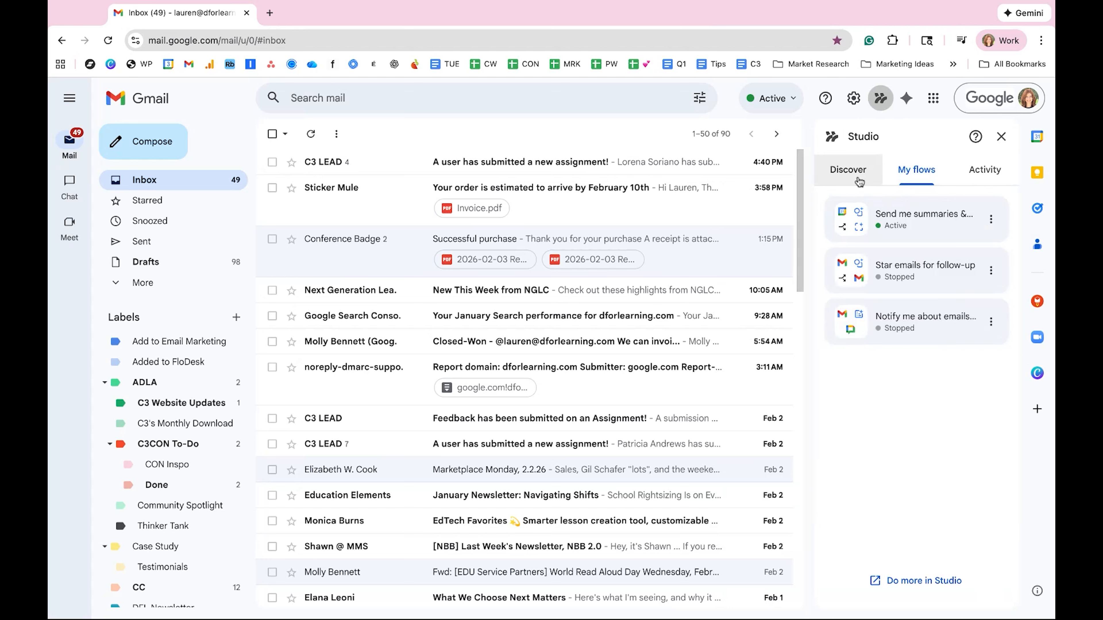
left_click(847, 174)
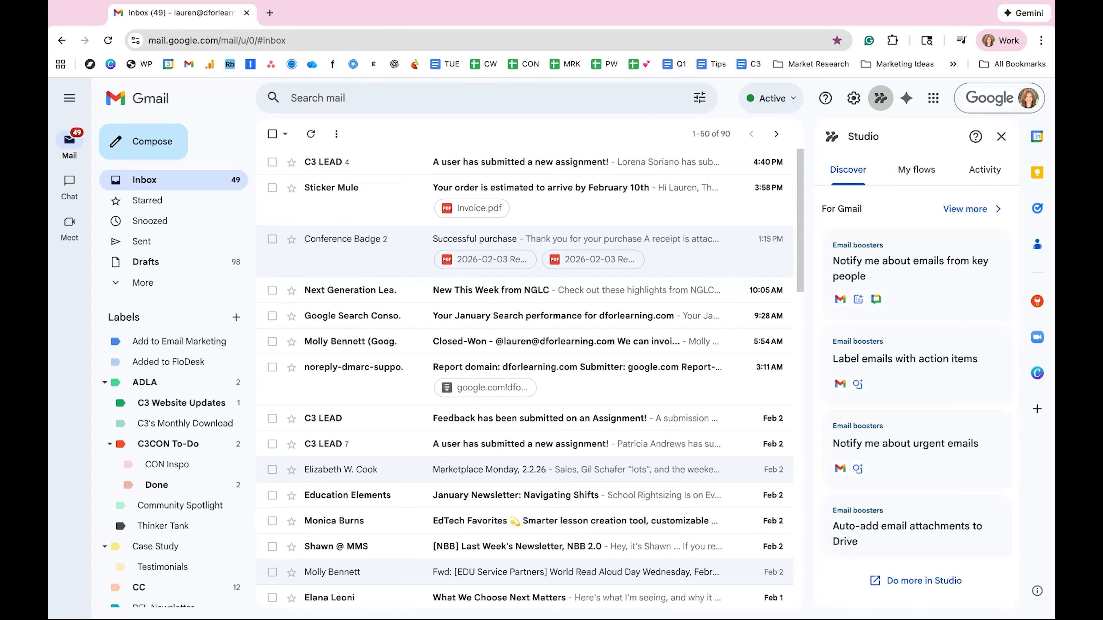
left_click(904, 181)
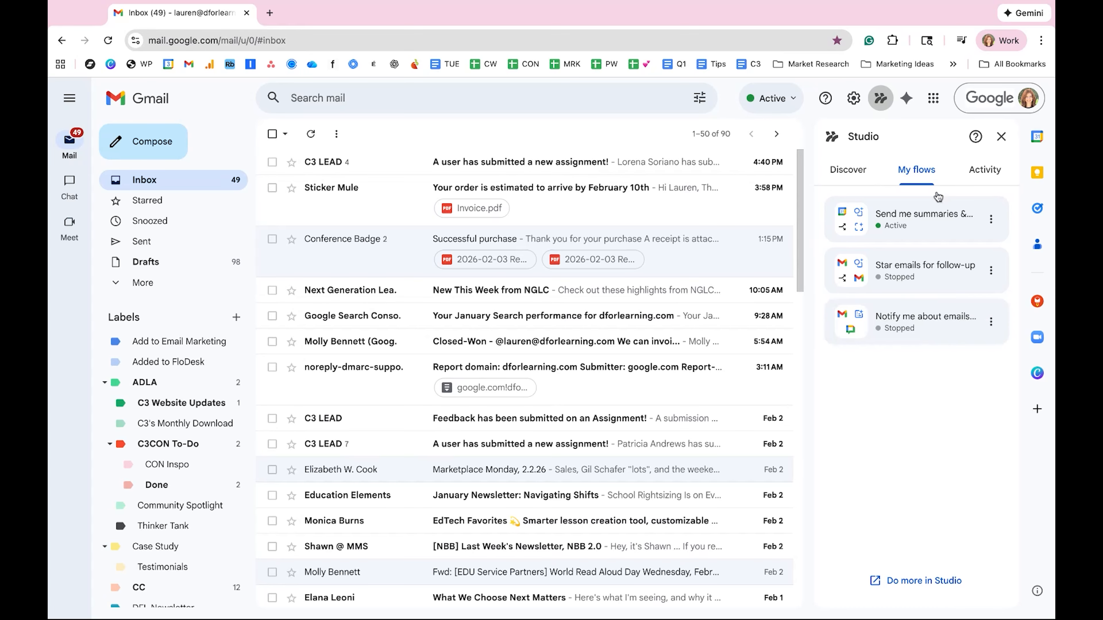
left_click(976, 171)
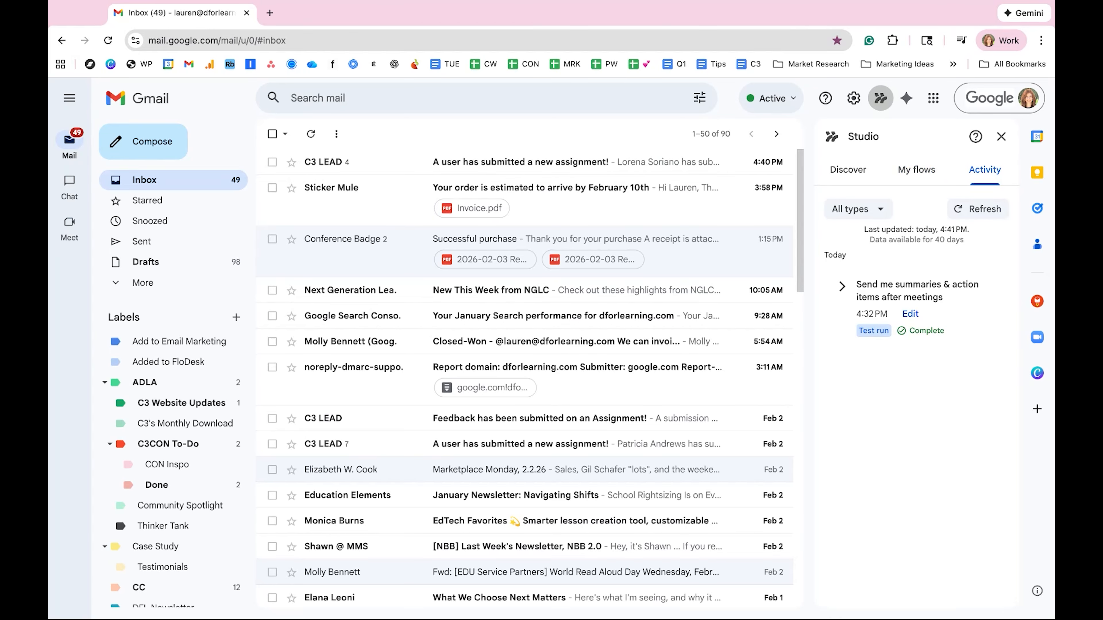
left_click(847, 170)
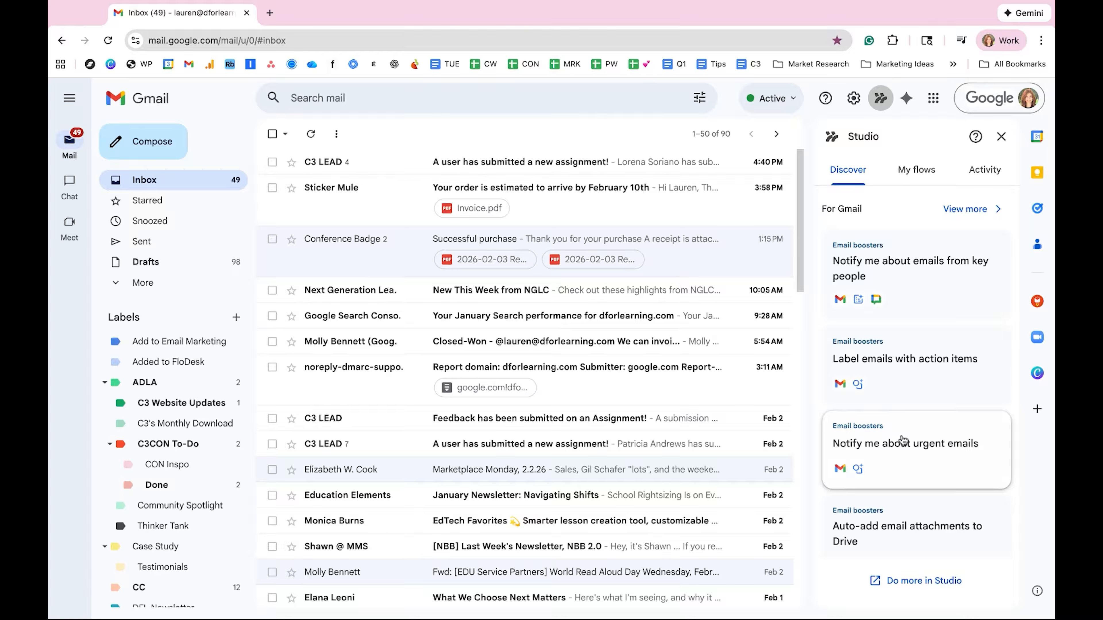
scroll(902, 546, "down", 1)
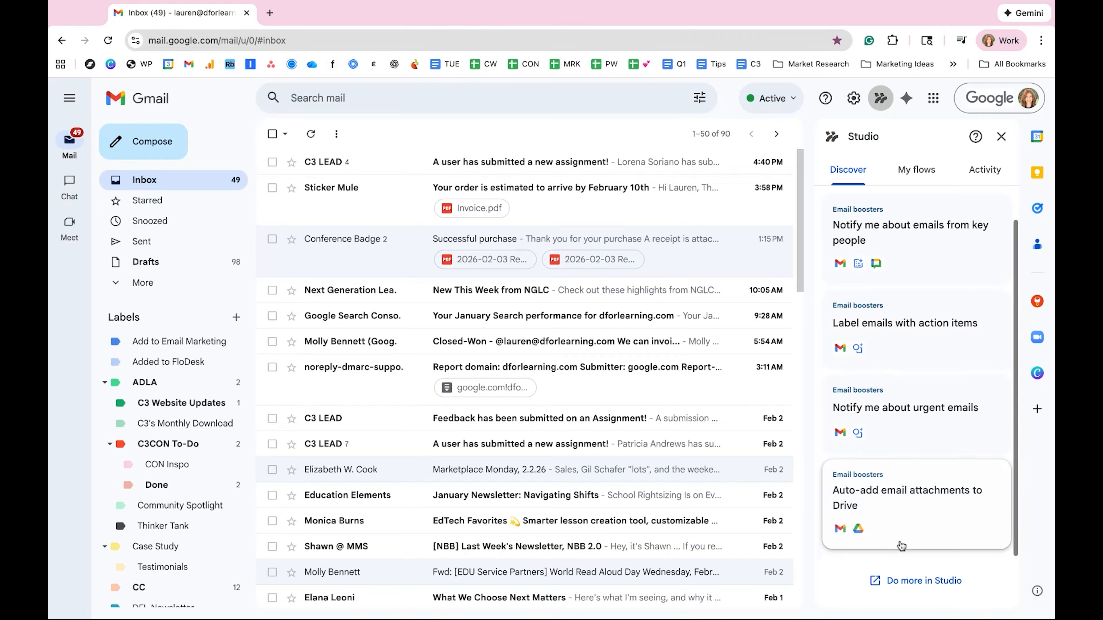
scroll(908, 475, "up", 1)
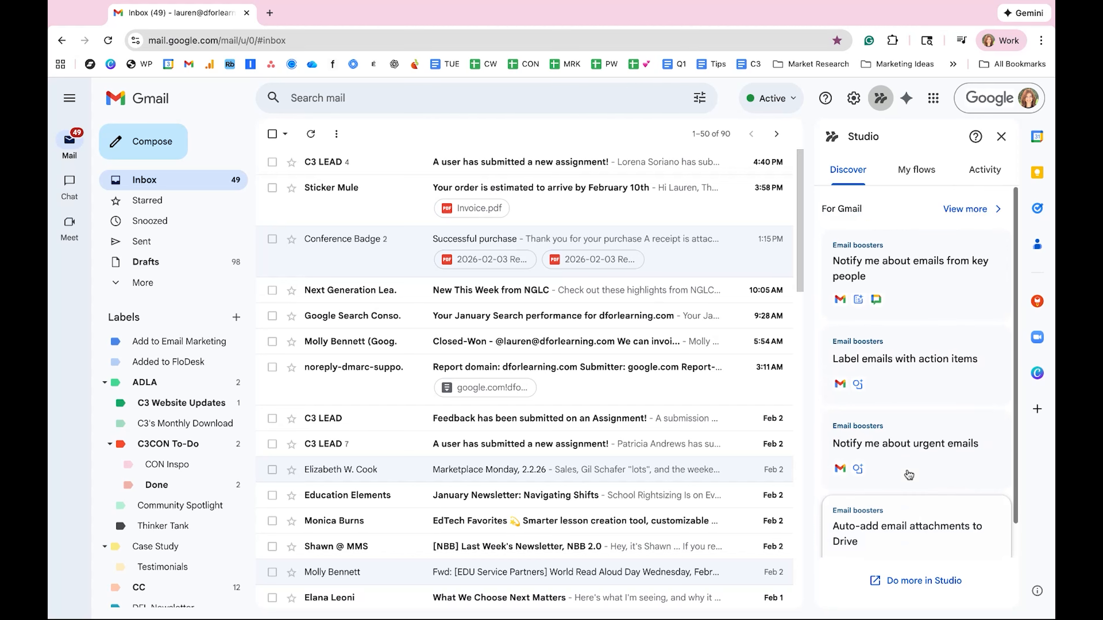
Step: View the full Workspace Studio template gallery and examine the email, meeting, and task templates
left_click(968, 209)
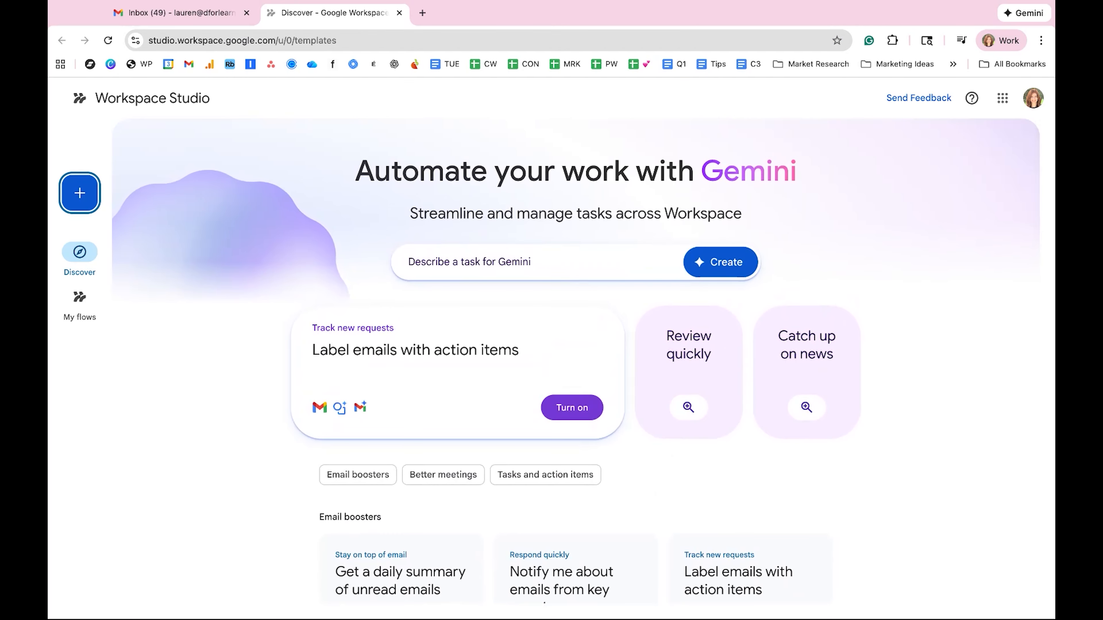
scroll(575, 360, "down", 5)
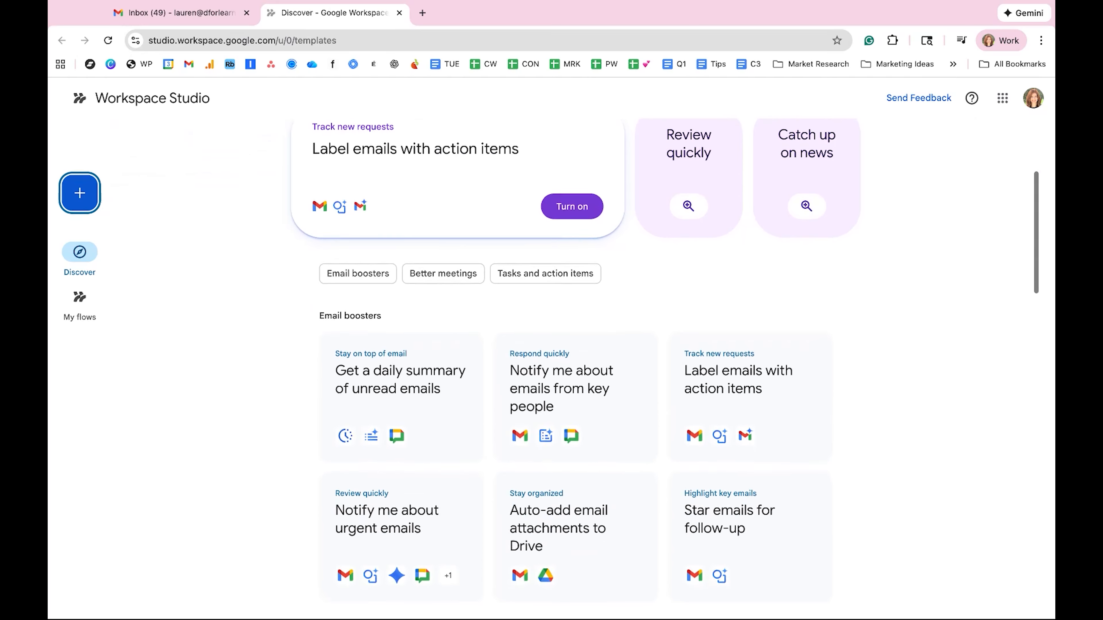
scroll(211, 413, "down", 3)
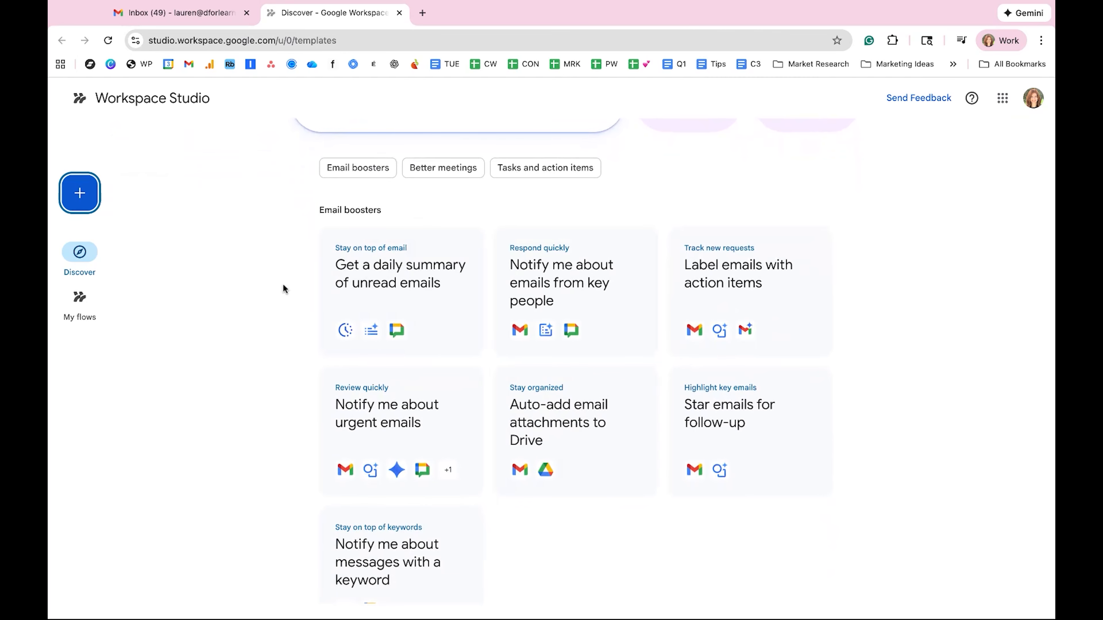
scroll(297, 360, "down", 9)
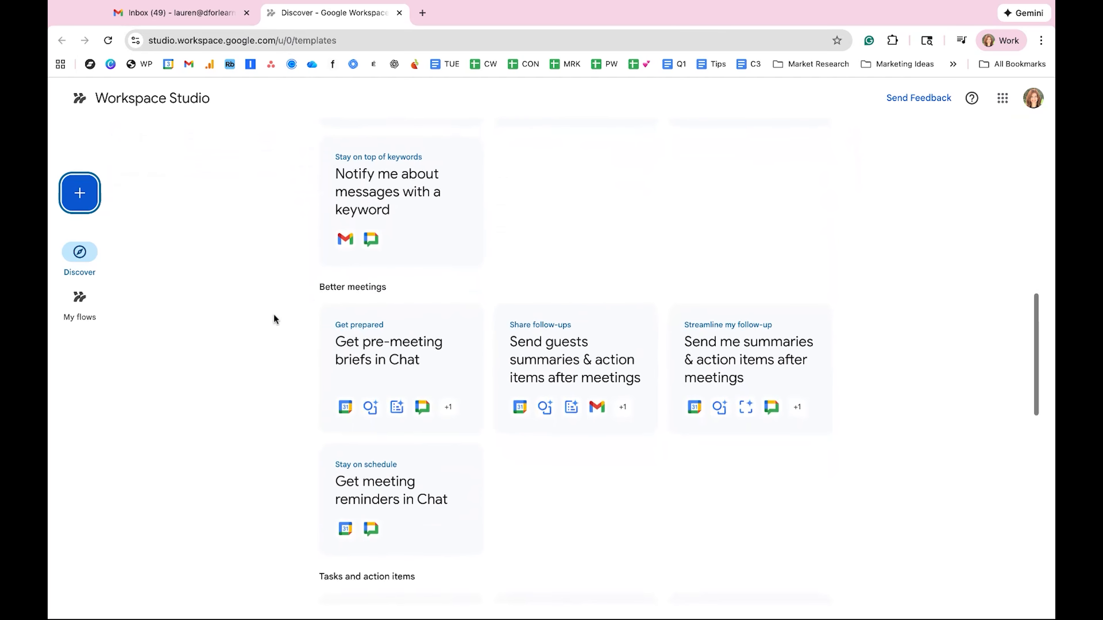
scroll(303, 419, "down", 5)
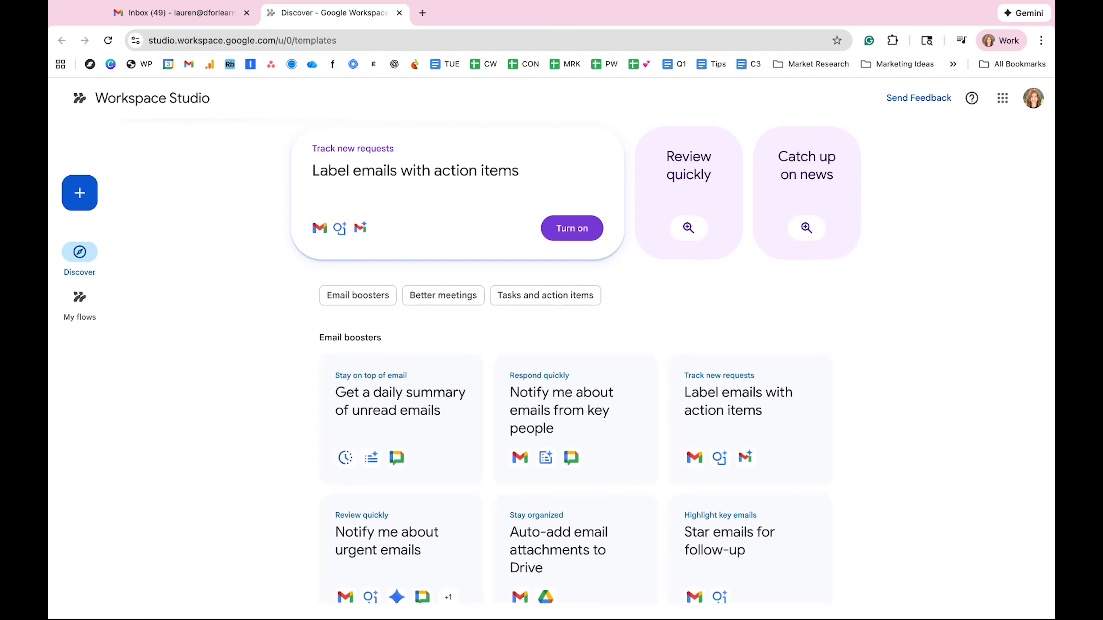
scroll(228, 427, "down", 1)
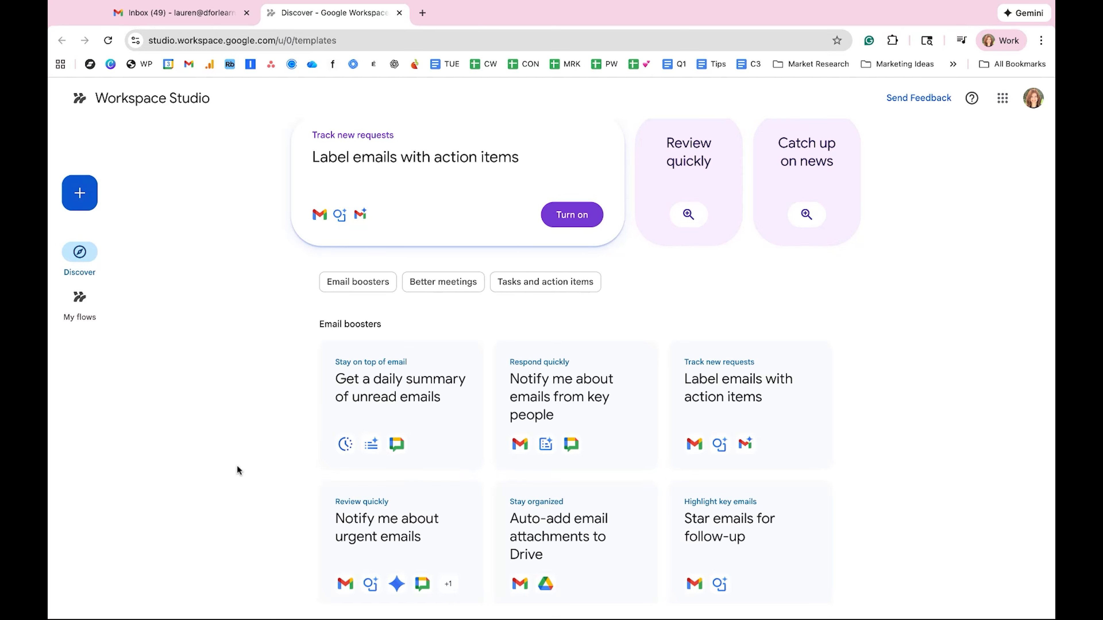
scroll(288, 403, "down", 3)
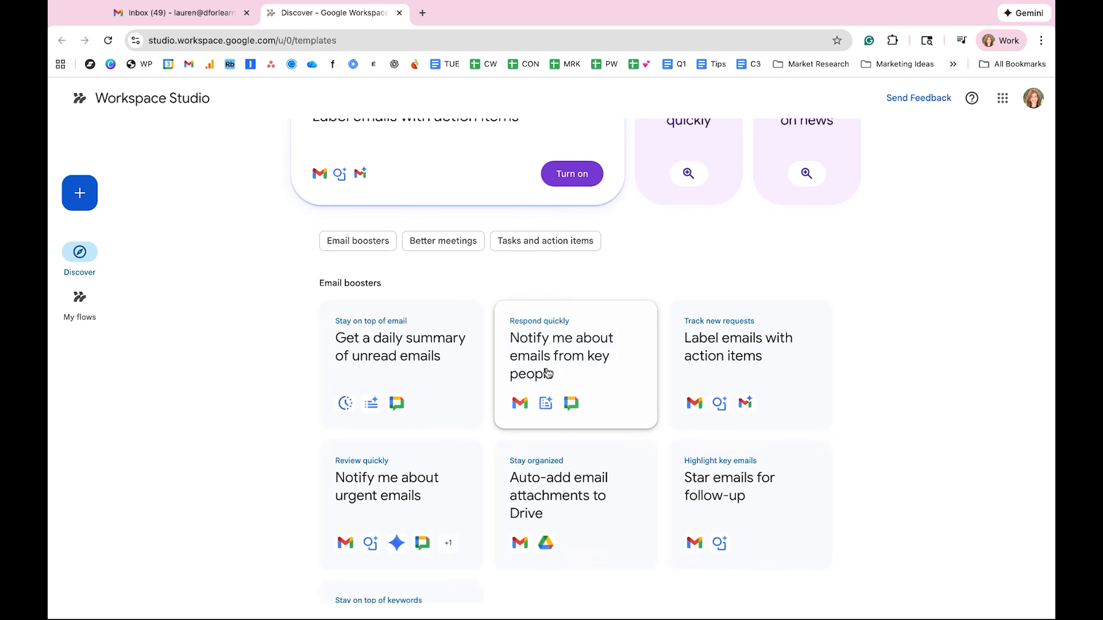
Step: Start a flow from the "Notify me about emails from key people" template and specify a contact as the sender
left_click(583, 370)
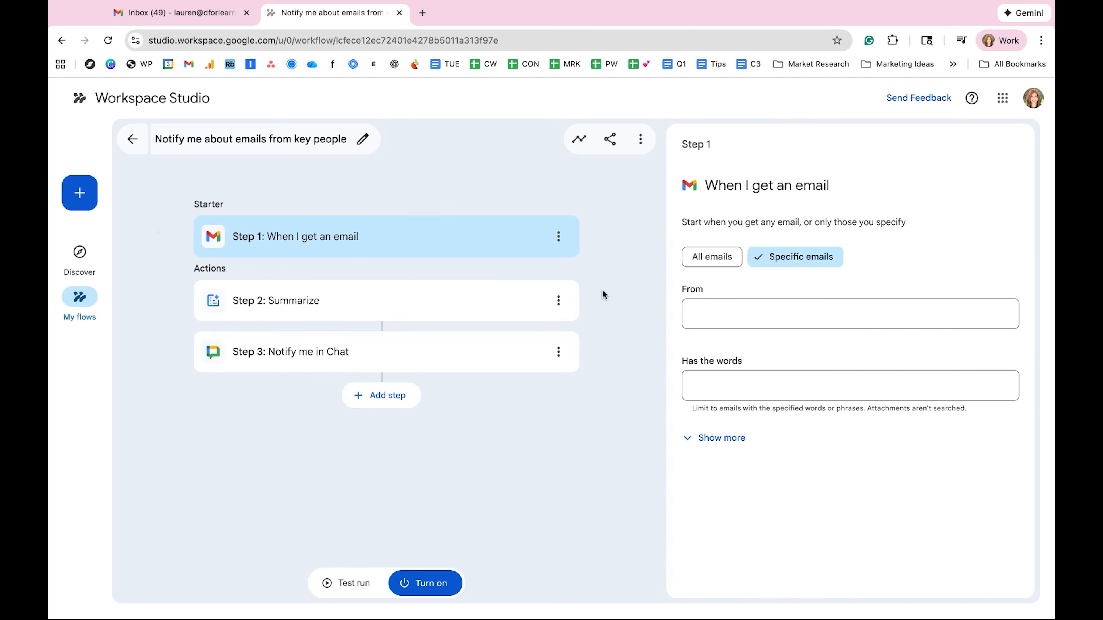
left_click(715, 319)
left_click(757, 314)
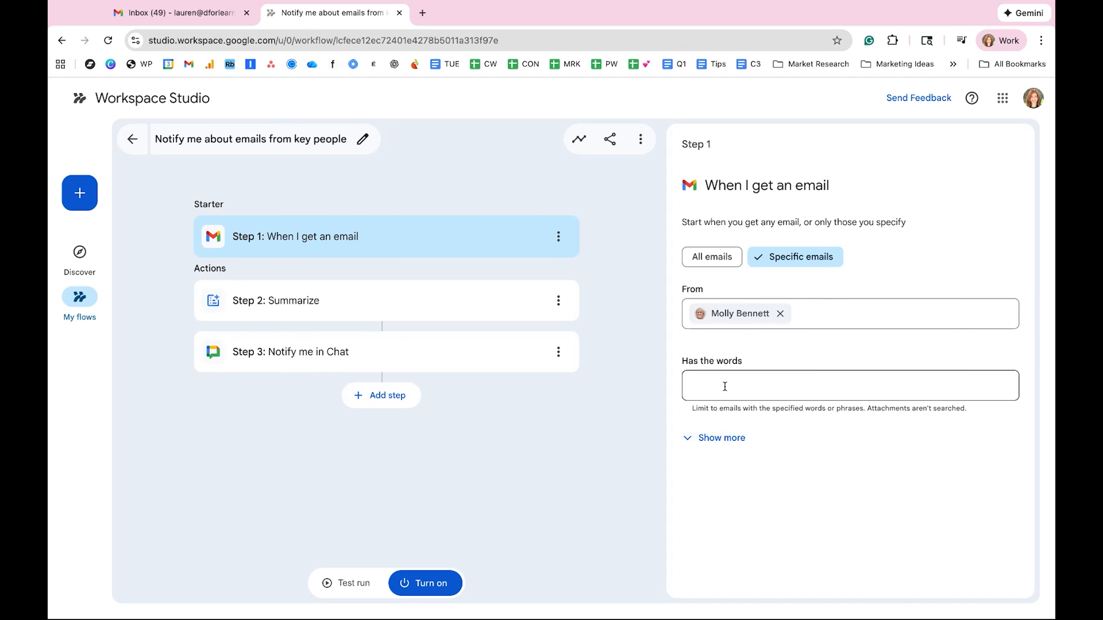
Step: Open the Summarize step and check which content types it can summarize, keeping Email selected
left_click(447, 308)
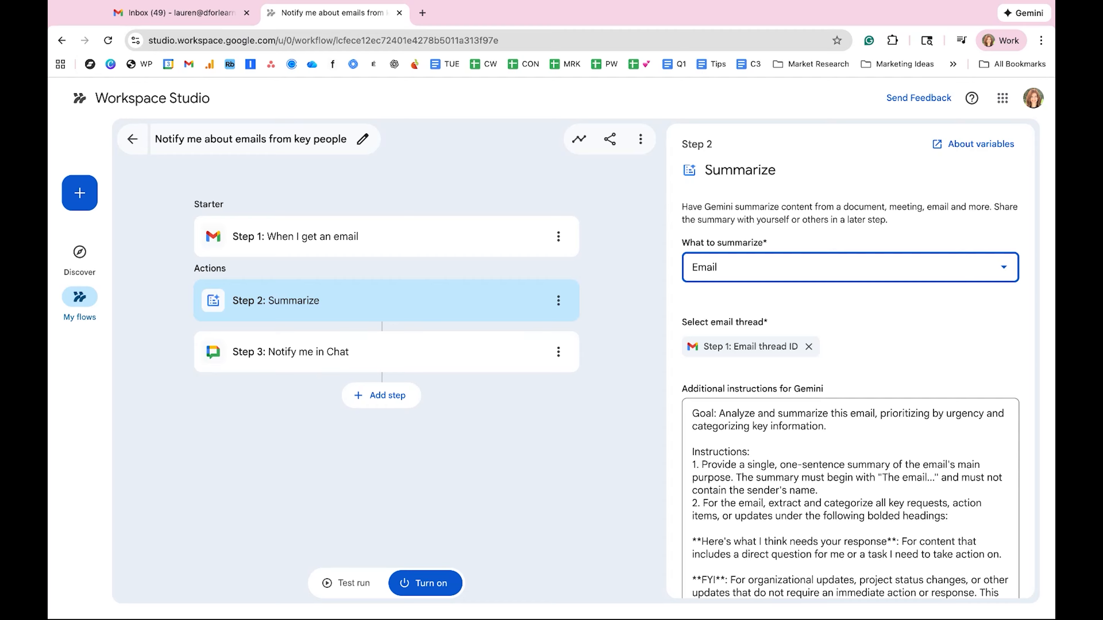
left_click(814, 269)
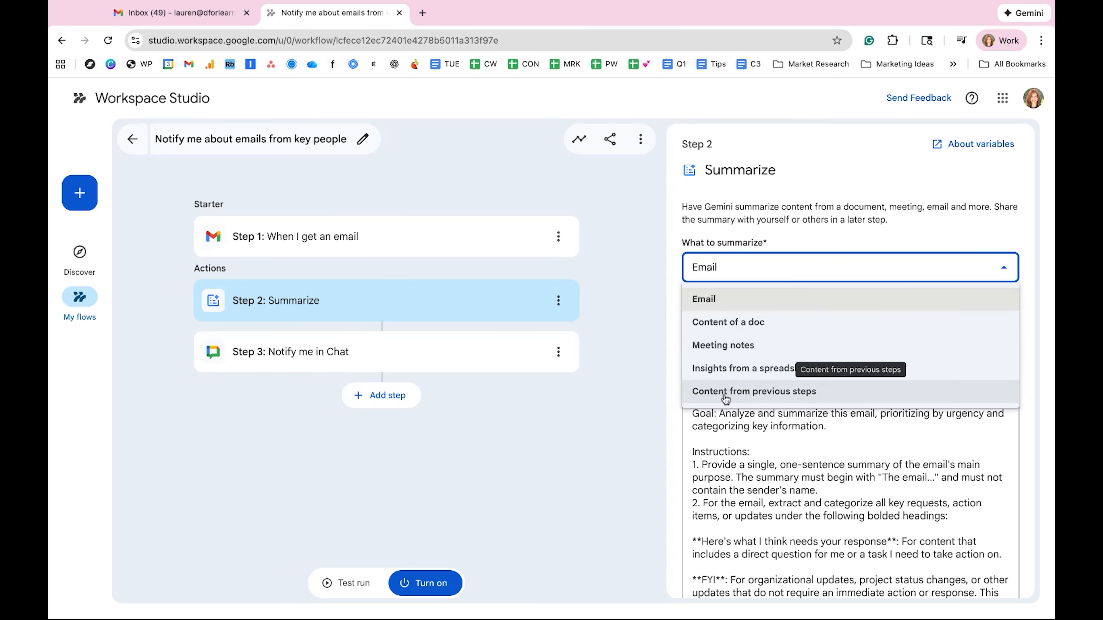
left_click(751, 268)
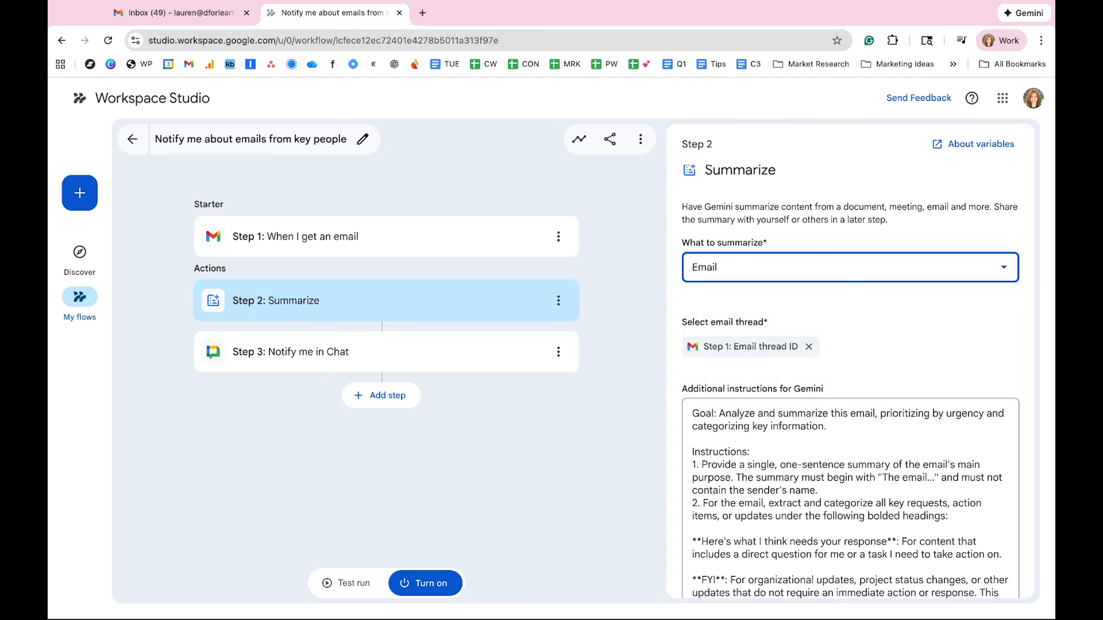
Step: Read through the Summarize step's additional instructions for Gemini, including the Personal updates section and the example output
scroll(890, 360, "down", 1)
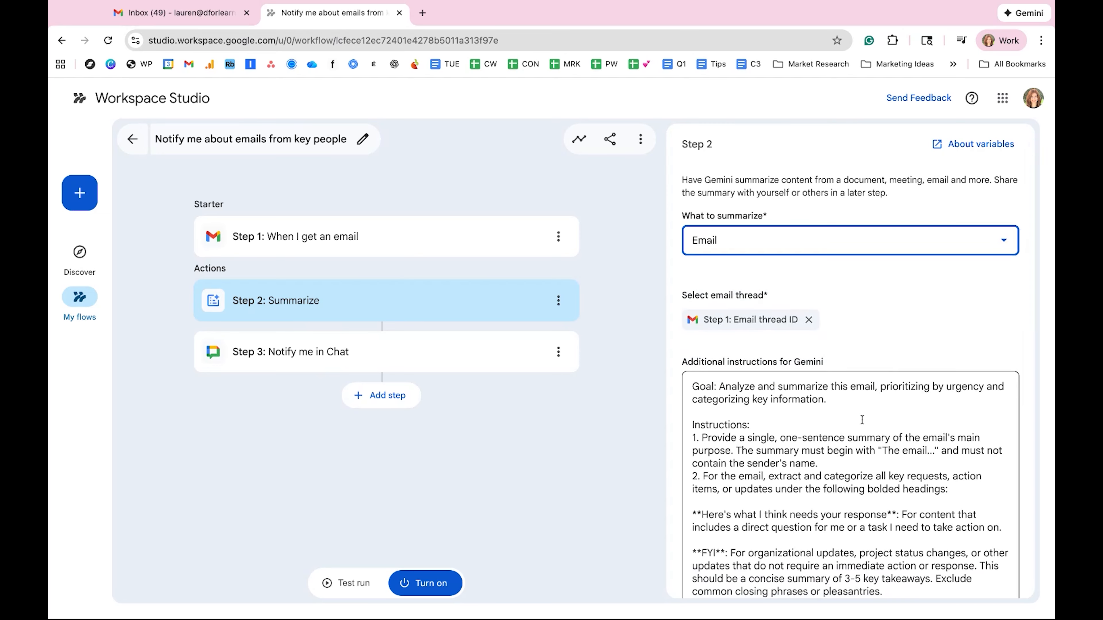
scroll(861, 419, "down", 1)
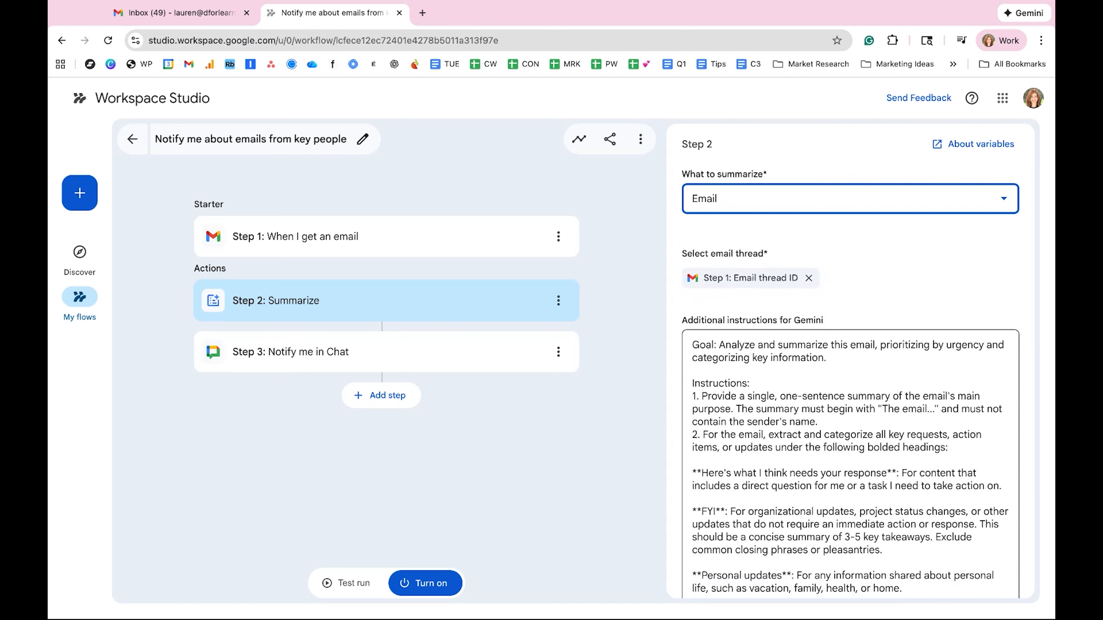
scroll(784, 543, "down", 3)
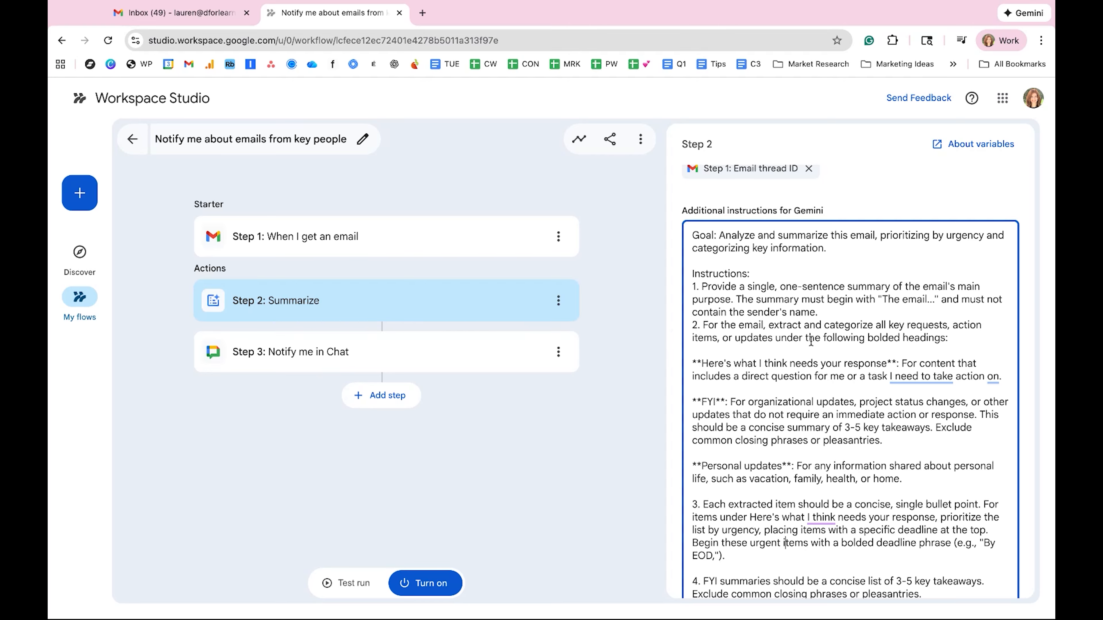
scroll(834, 371, "down", 1)
scroll(834, 371, "down", 3)
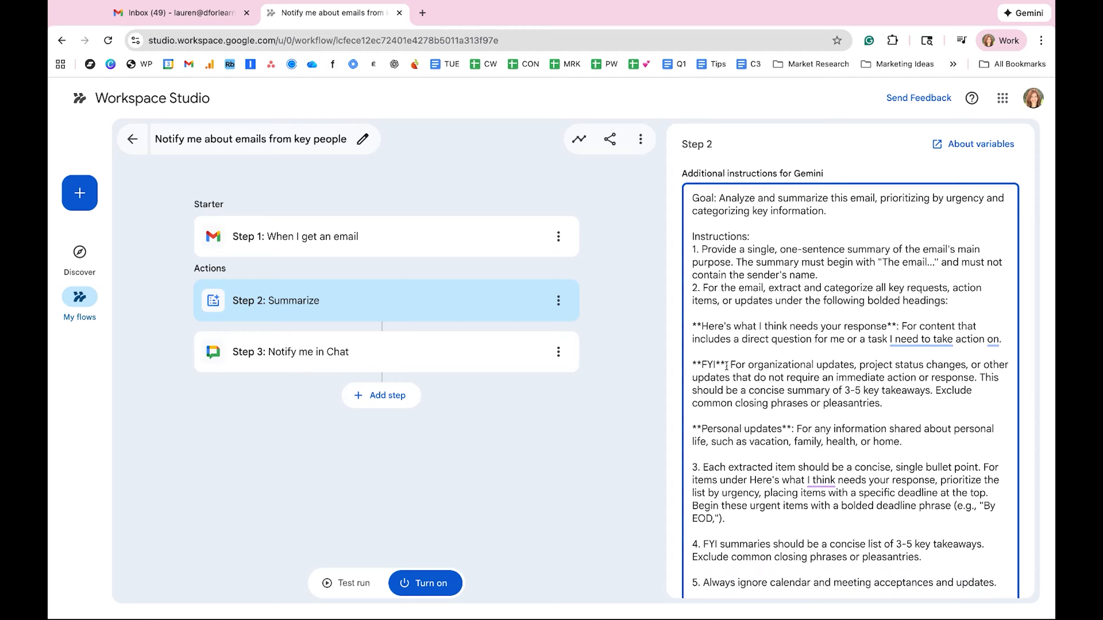
triple_click(754, 430)
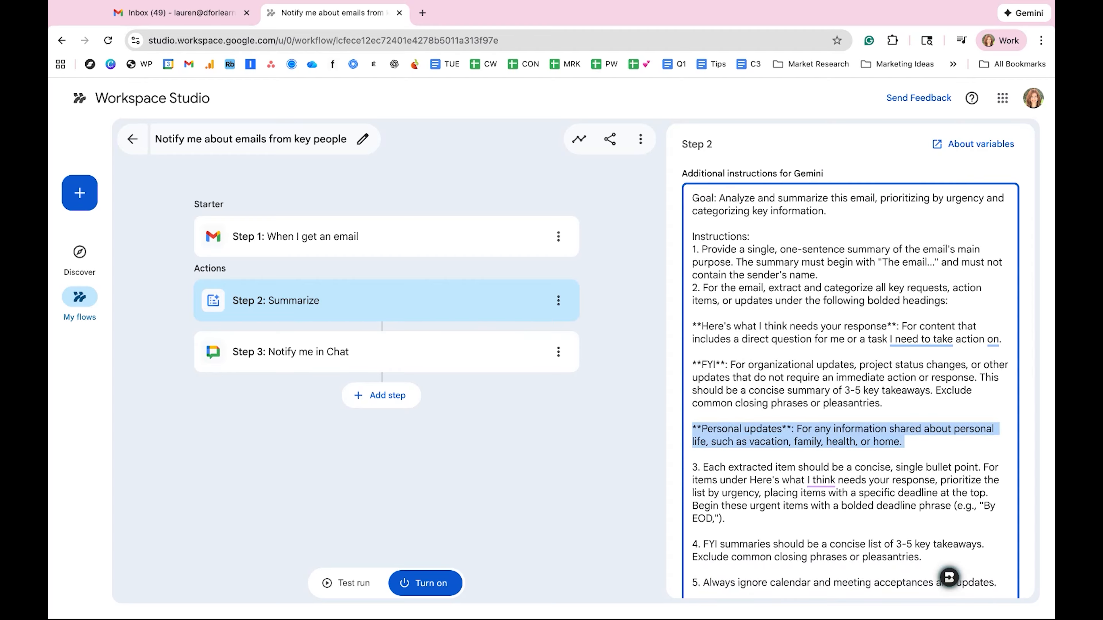
scroll(757, 454, "down", 2)
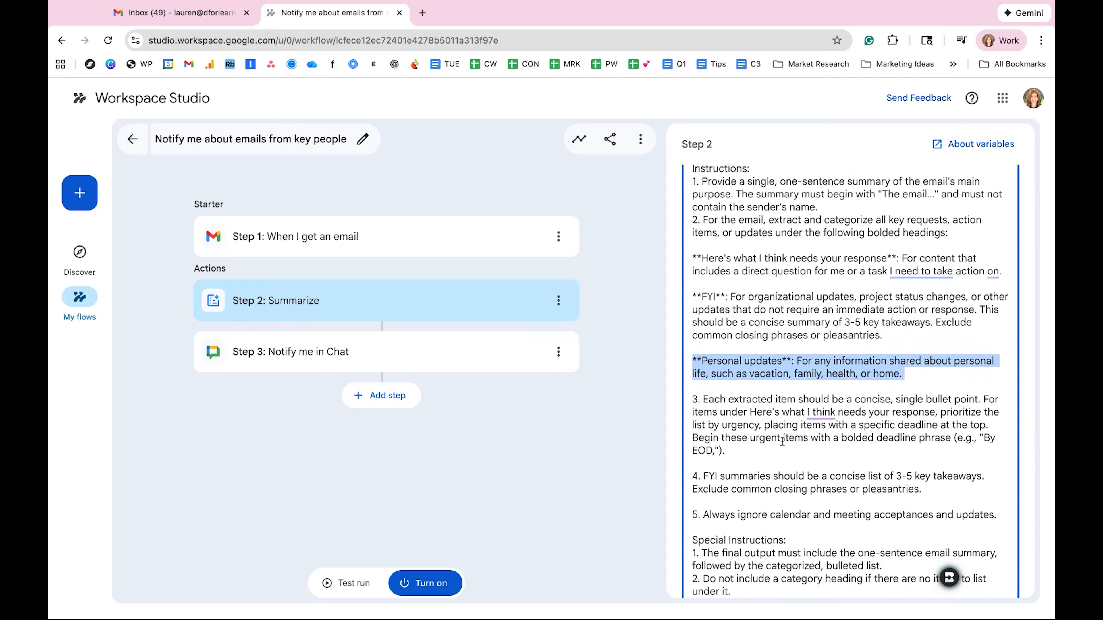
scroll(782, 442, "down", 4)
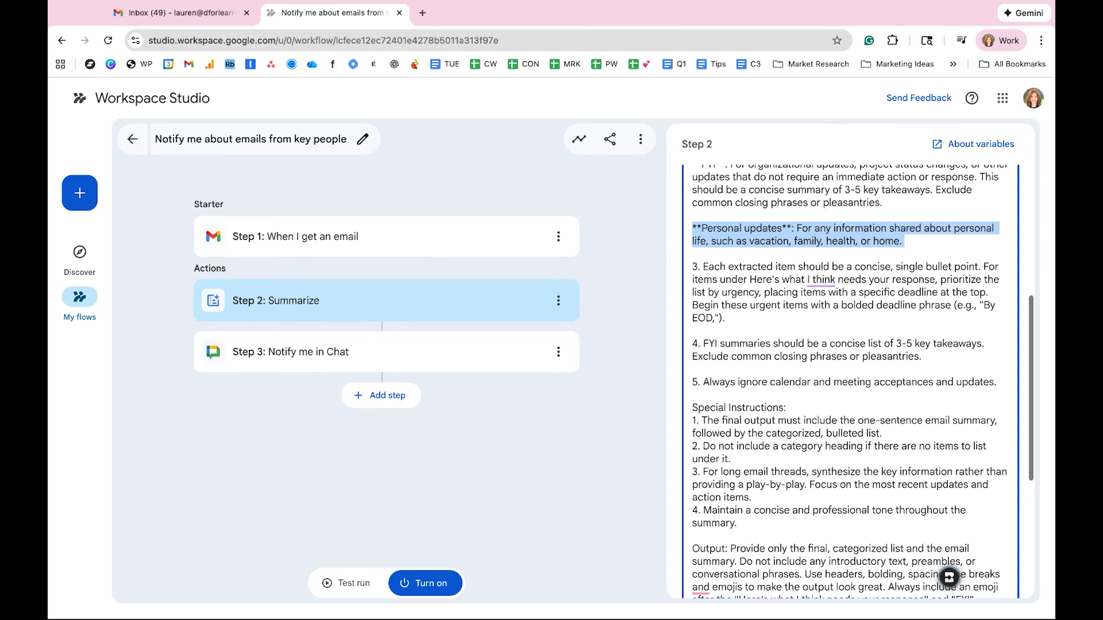
scroll(851, 382, "down", 2)
scroll(851, 382, "down", 2)
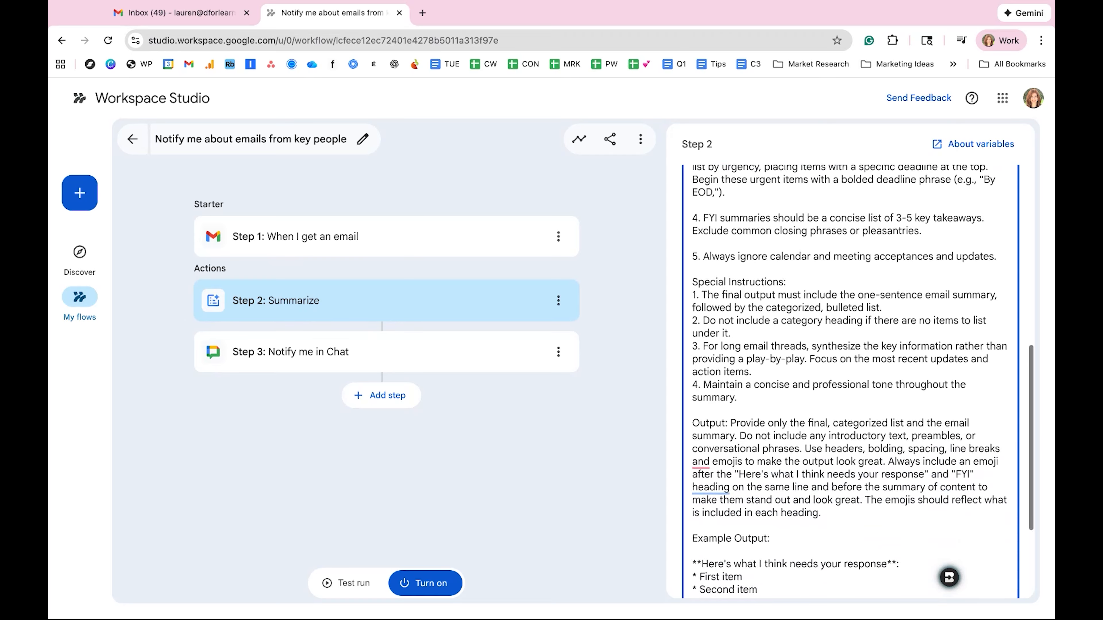
scroll(851, 382, "down", 3)
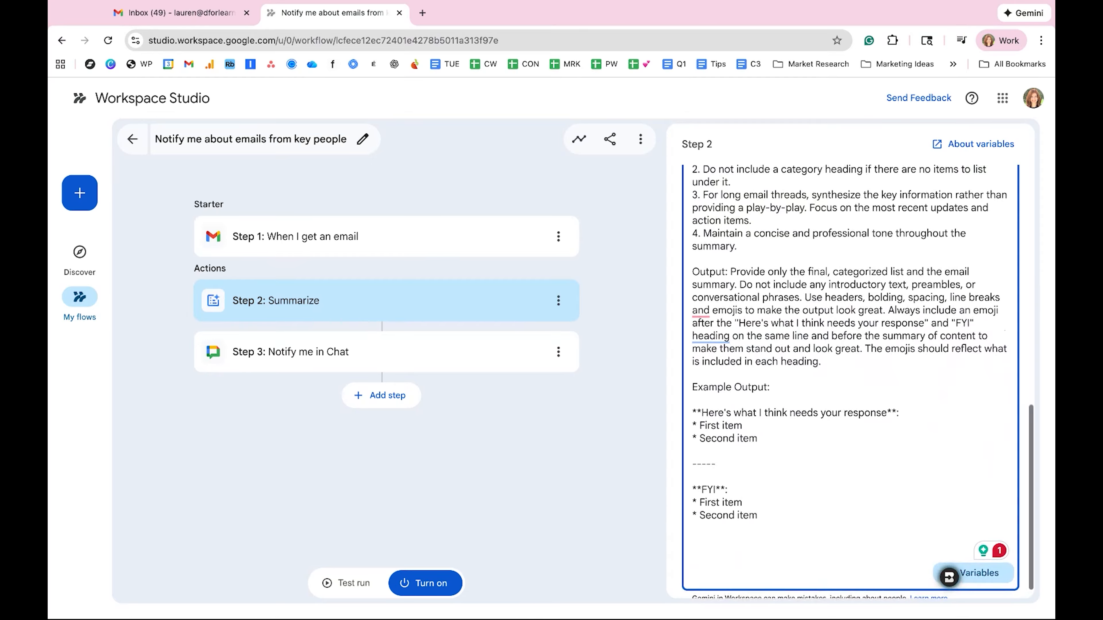
scroll(851, 383, "up", 3)
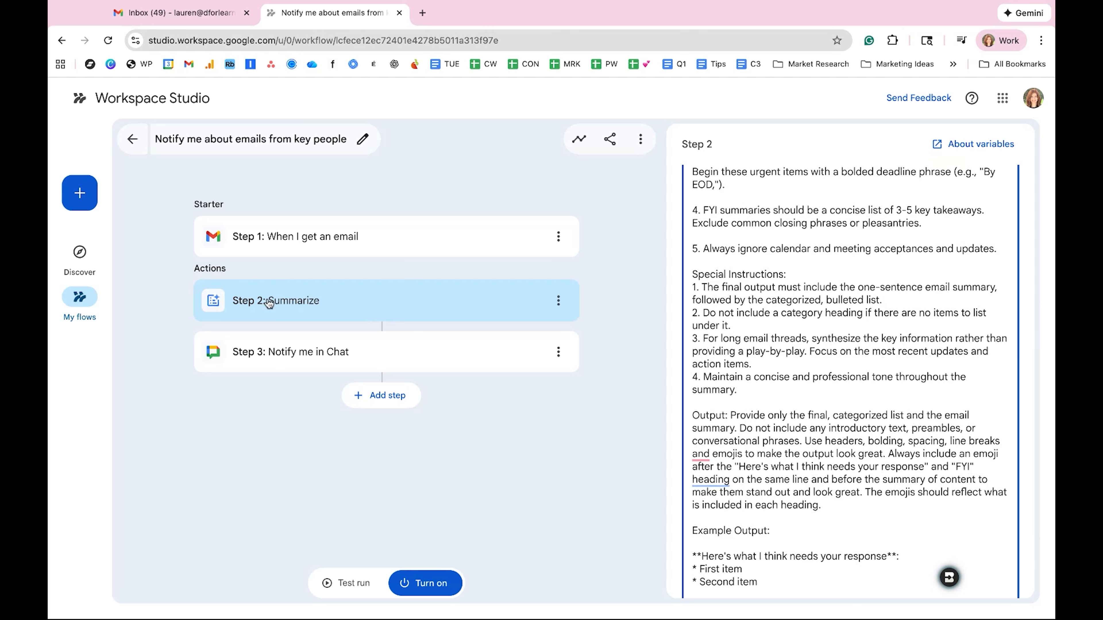
Step: Open the Notify me in Chat step and examine its message text and variables
left_click(267, 360)
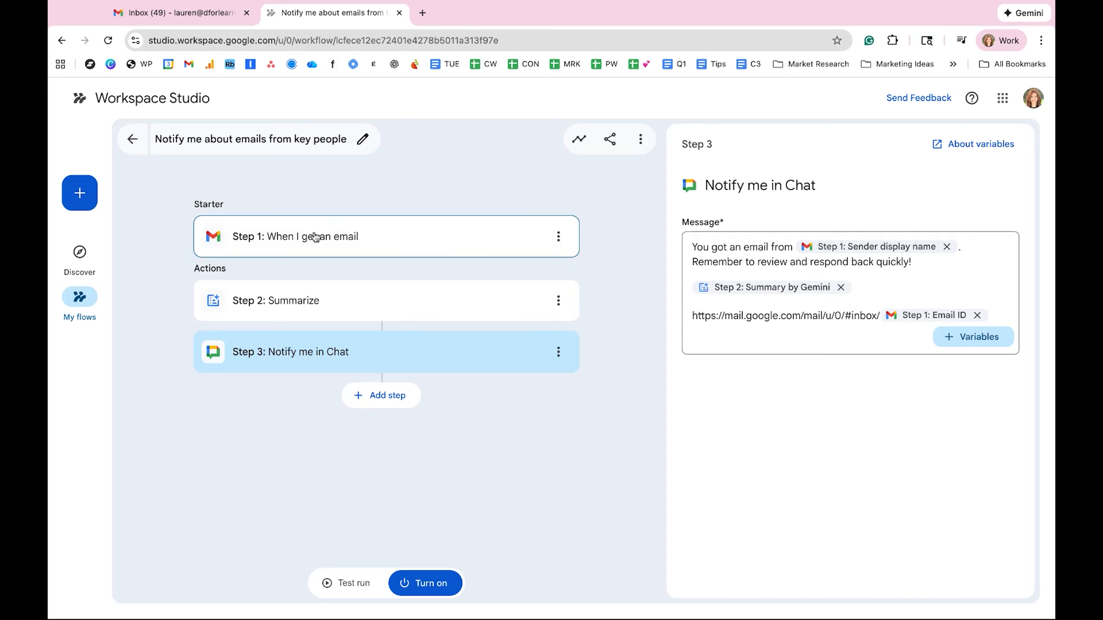
mouse_move(745, 290)
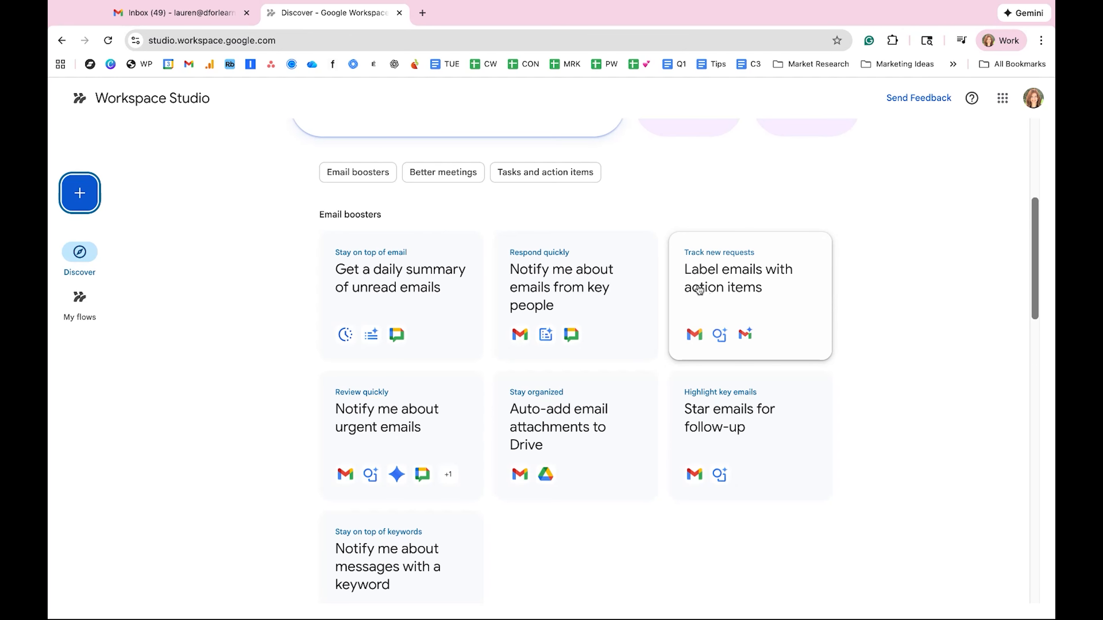
Step: Start a flow from the "Label emails with action items" template, check the existing labels in Gmail, and return to the flow
left_click(777, 277)
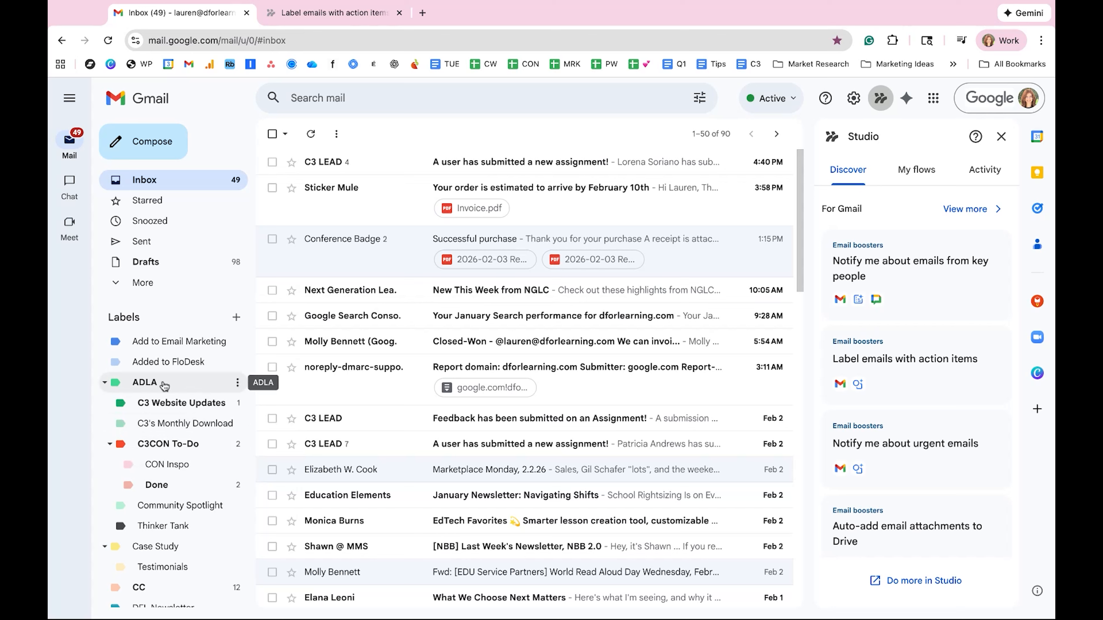
scroll(154, 478, "down", 5)
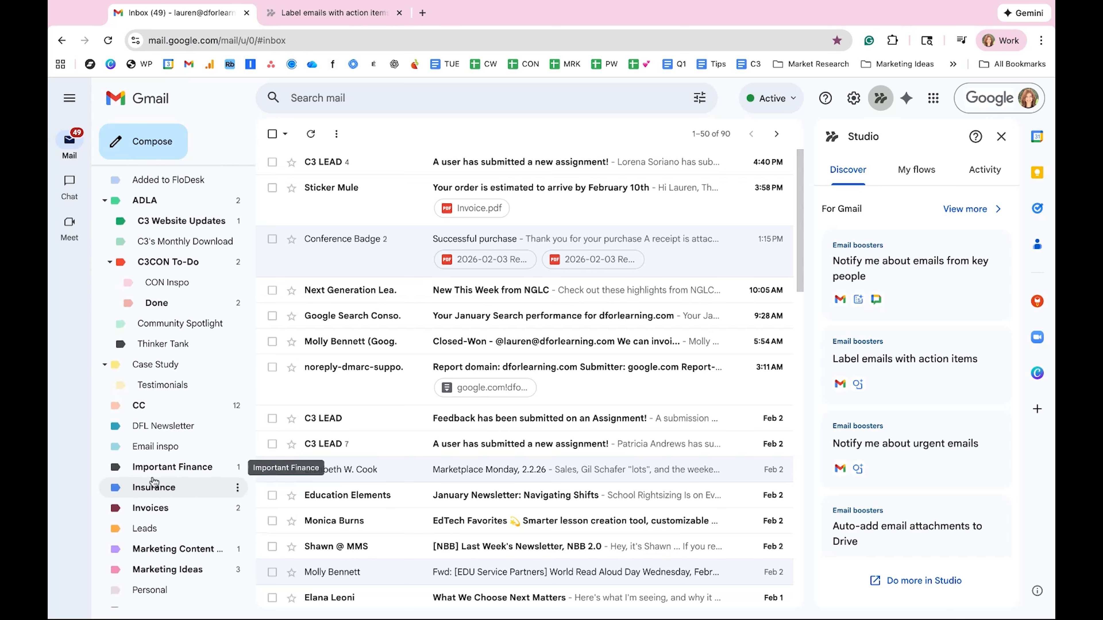
scroll(154, 482, "up", 4)
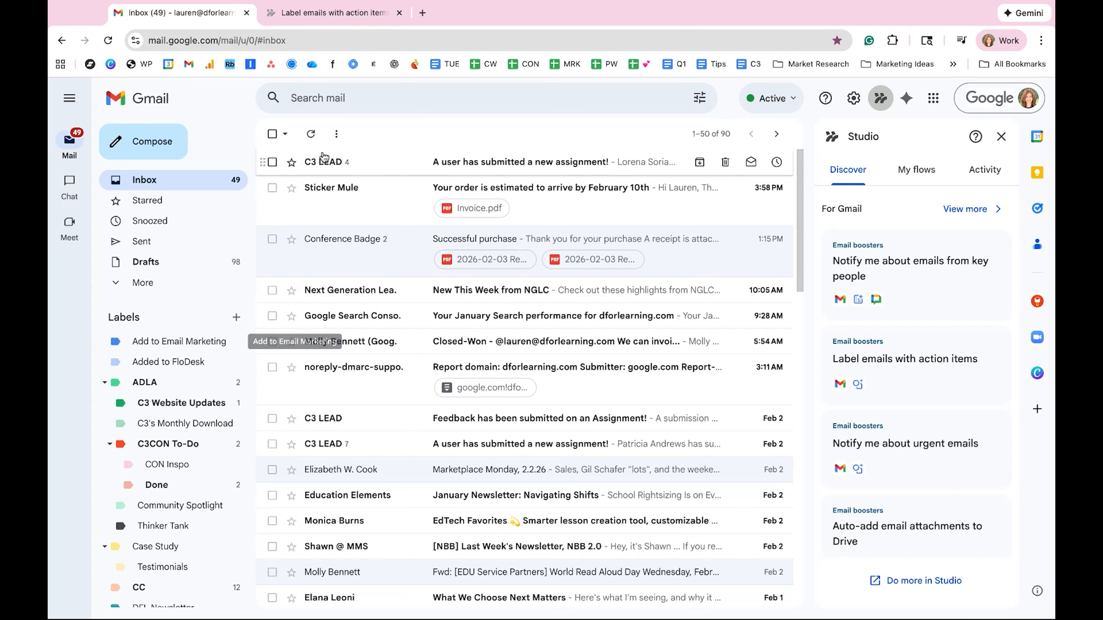
left_click(330, 13)
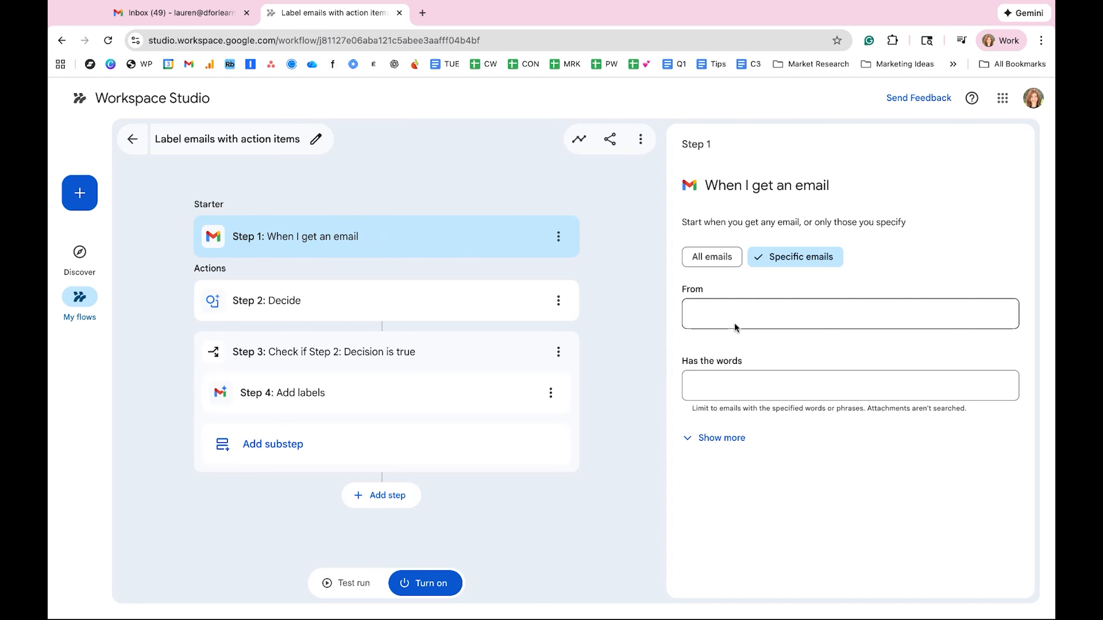
Step: Limit the email starter to messages from one specific sender that contain the word "invoice"
left_click(770, 315)
left_click(730, 389)
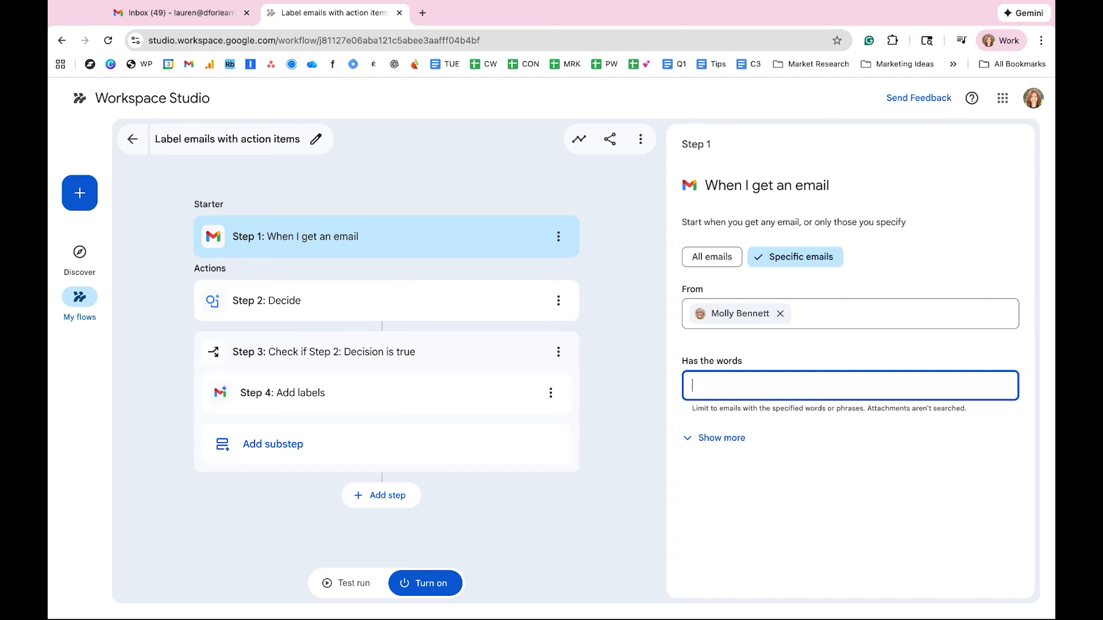
type("invoice")
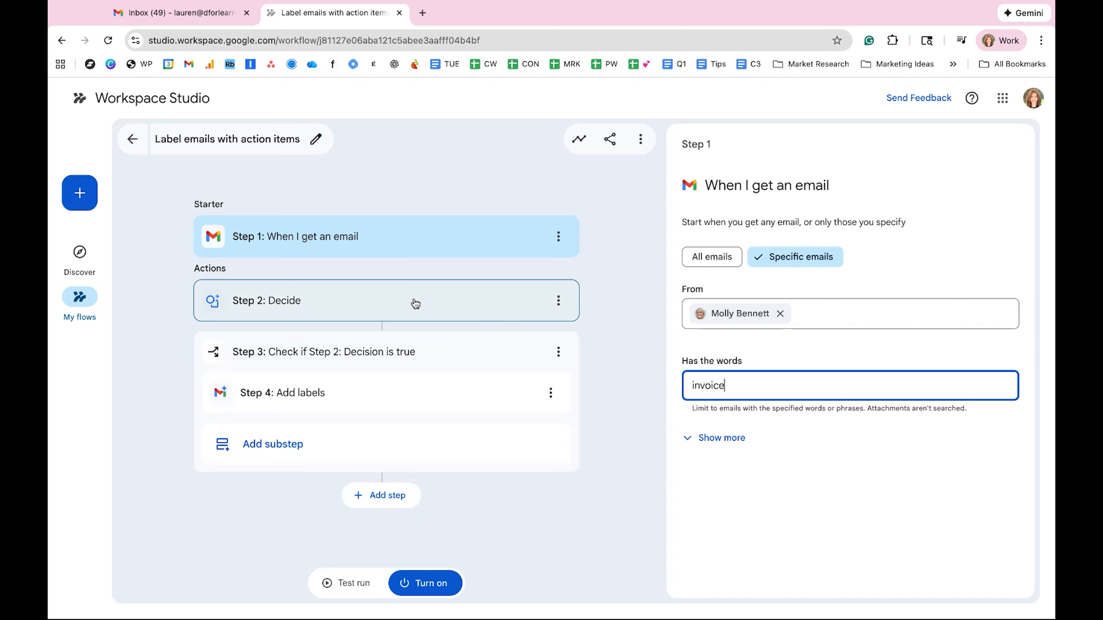
Step: Review the Decide step's prompt about action items and the condition set in the Check if step
left_click(363, 301)
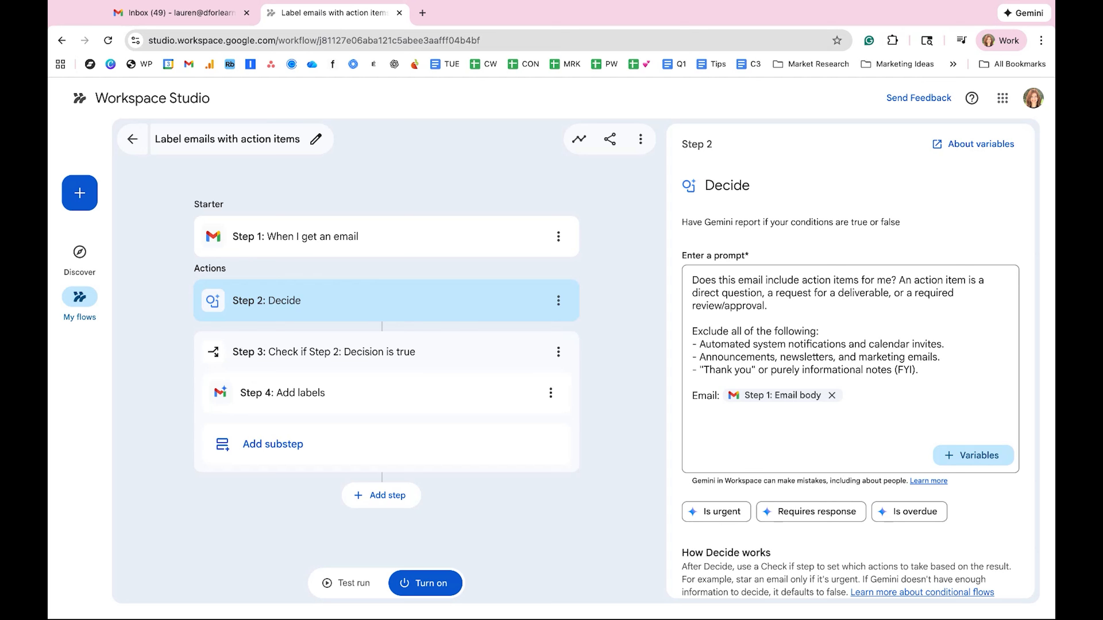
left_click(342, 353)
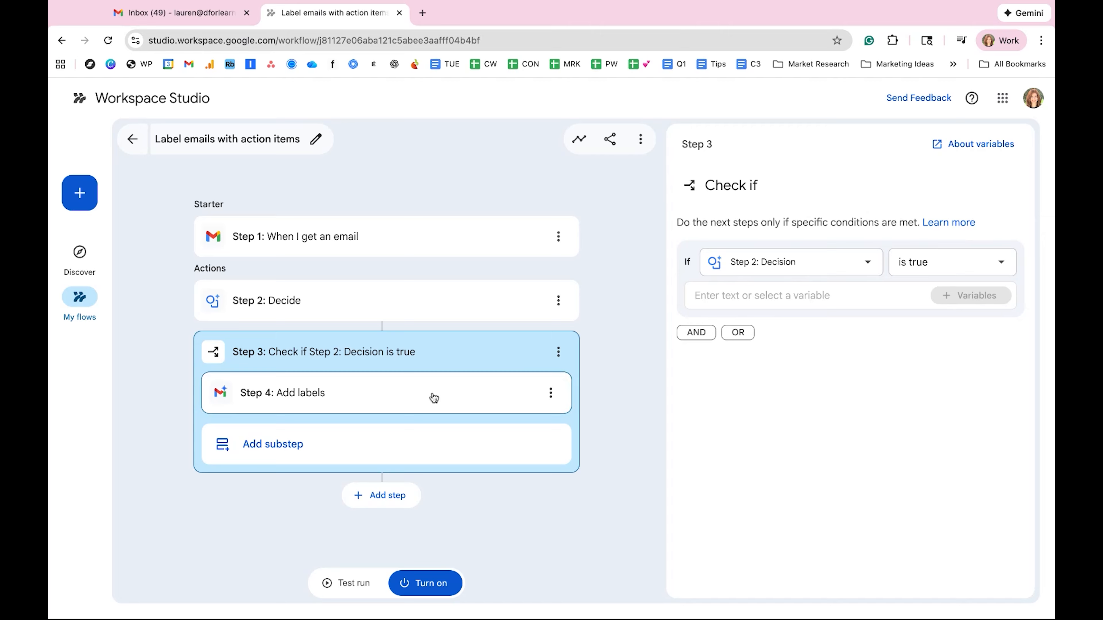
Step: Open the Add labels step and select the existing Invoices label for the matching emails
left_click(465, 395)
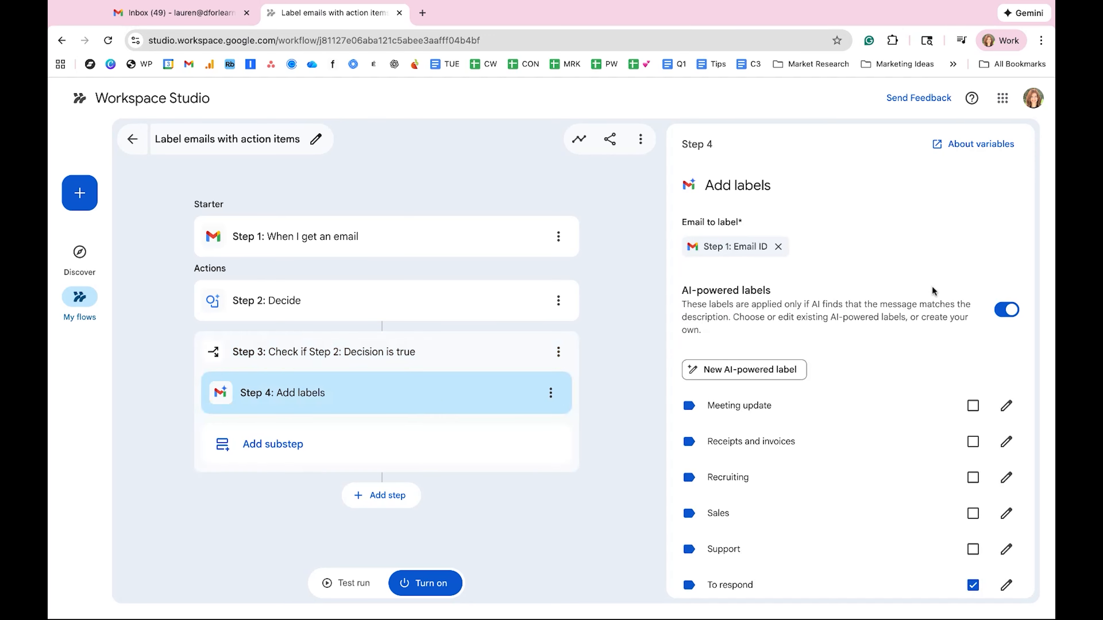
scroll(872, 380, "down", 1)
scroll(872, 379, "down", 2)
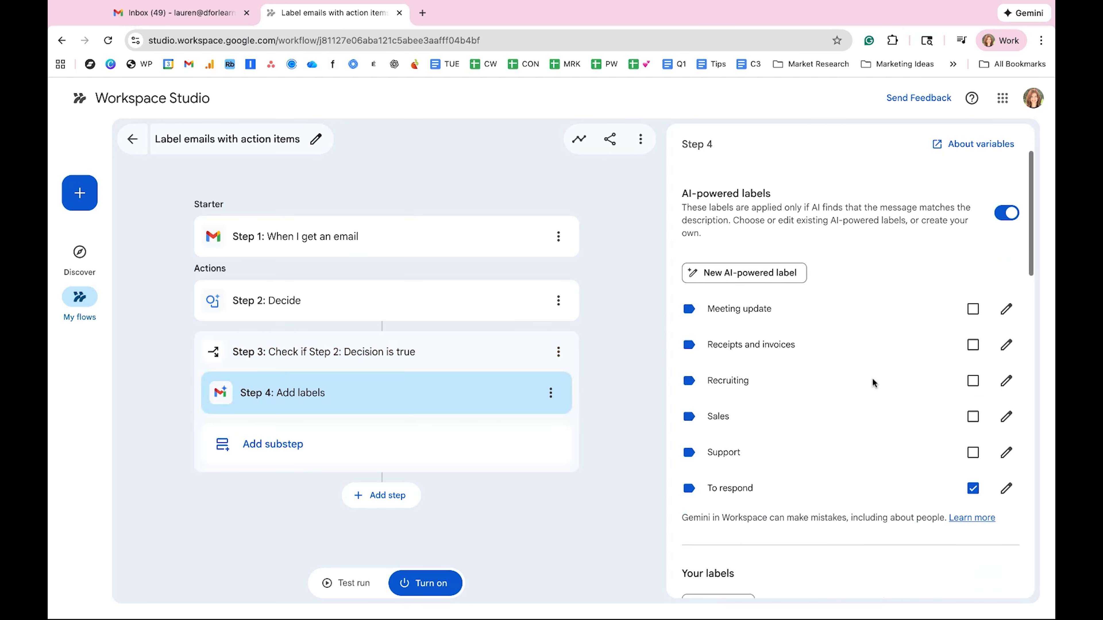
scroll(824, 372, "down", 6)
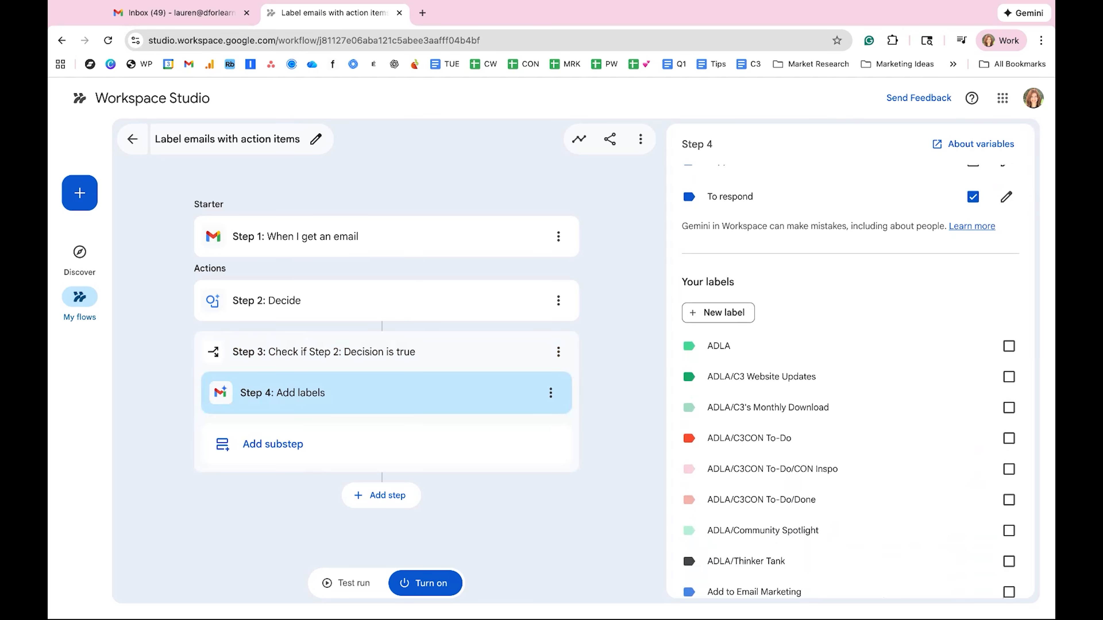
scroll(851, 391, "down", 2)
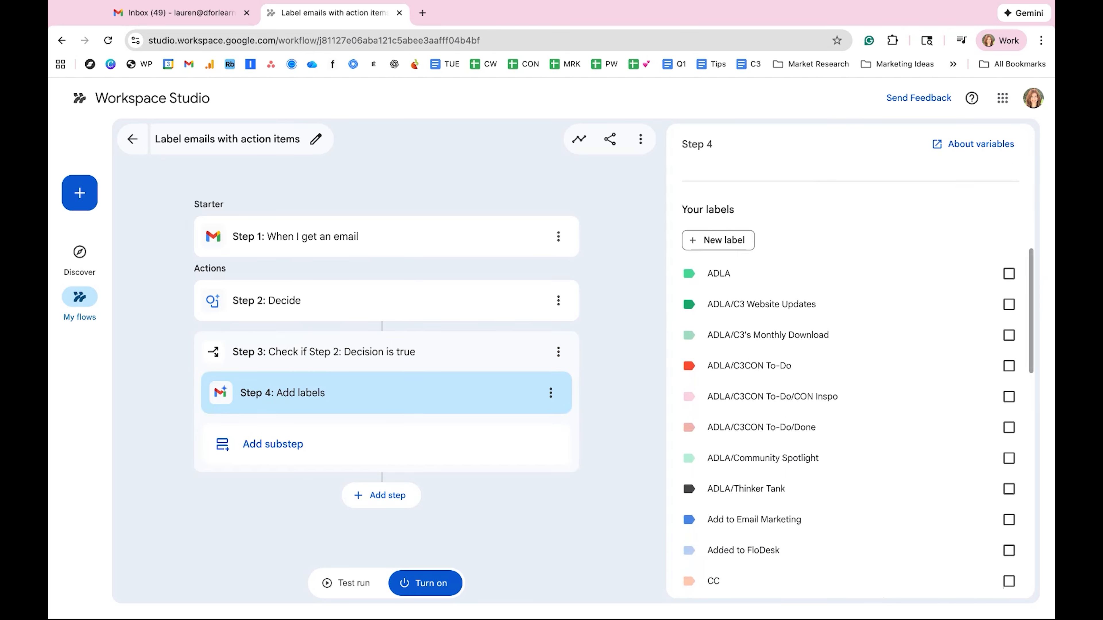
scroll(851, 382, "down", 3)
scroll(849, 382, "down", 7)
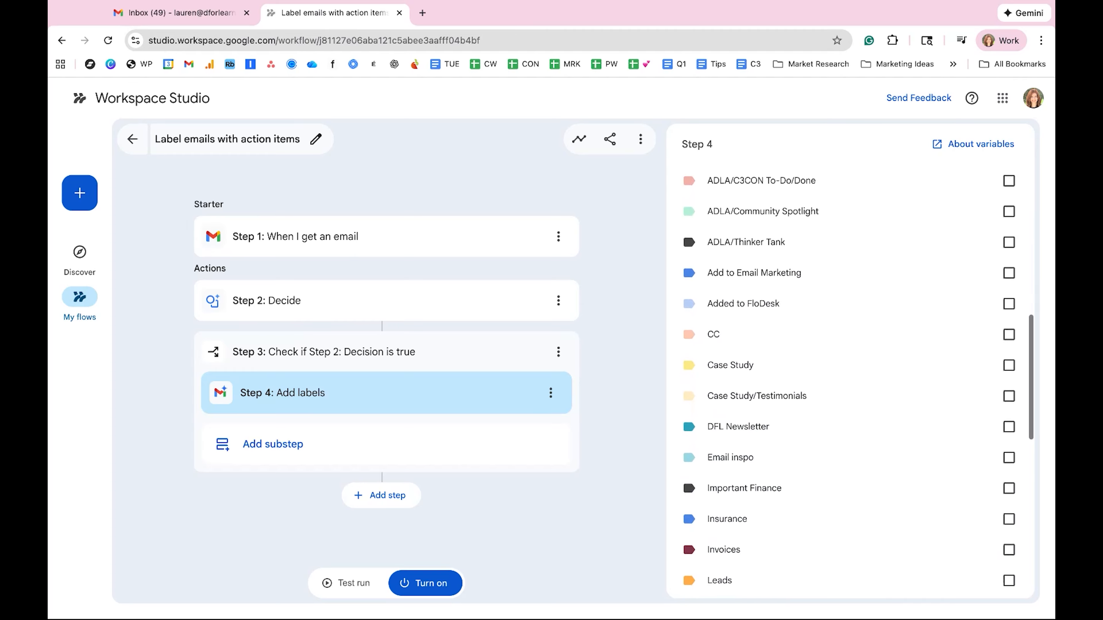
scroll(1012, 382, "down", 2)
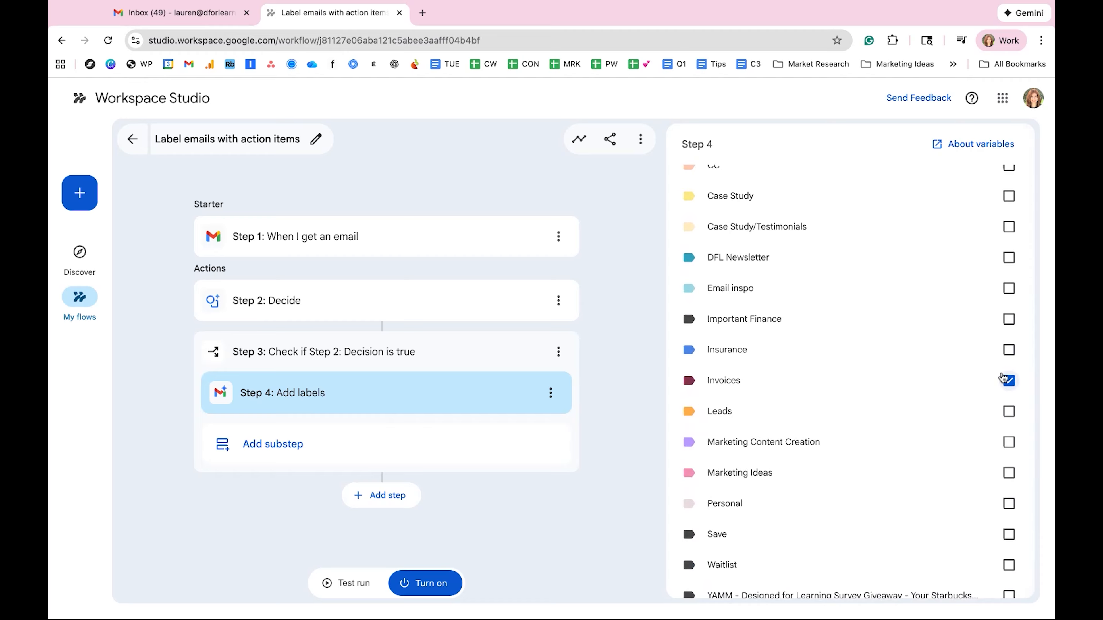
Step: Look over the AI-powered and custom labels, try ADLA as an additional label, and clear it again
scroll(760, 311, "up", 2)
scroll(761, 311, "up", 4)
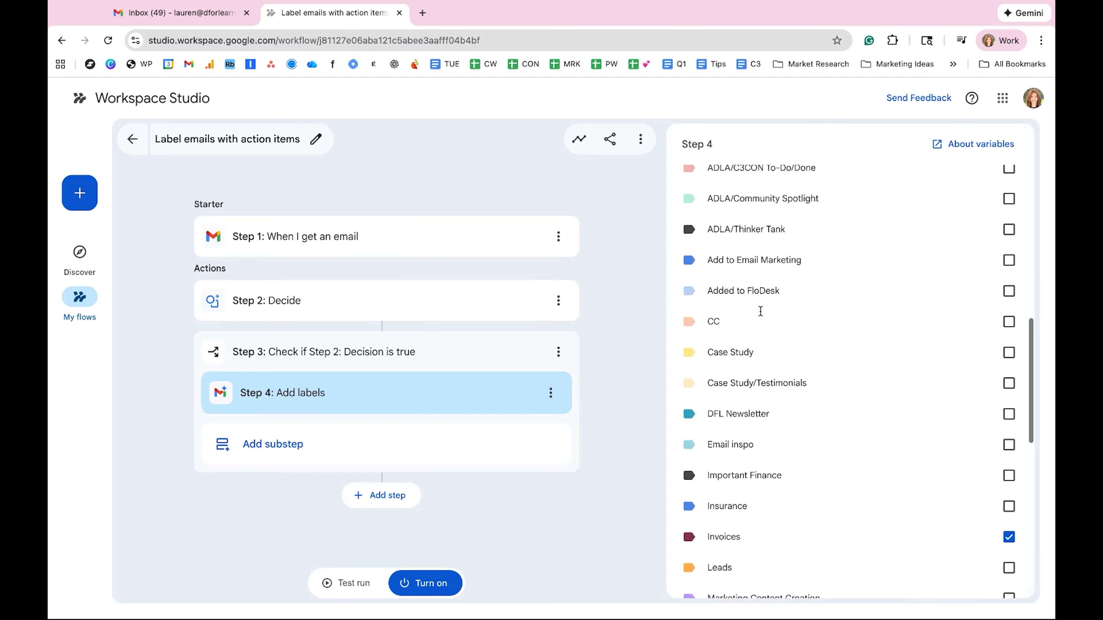
scroll(763, 268, "up", 15)
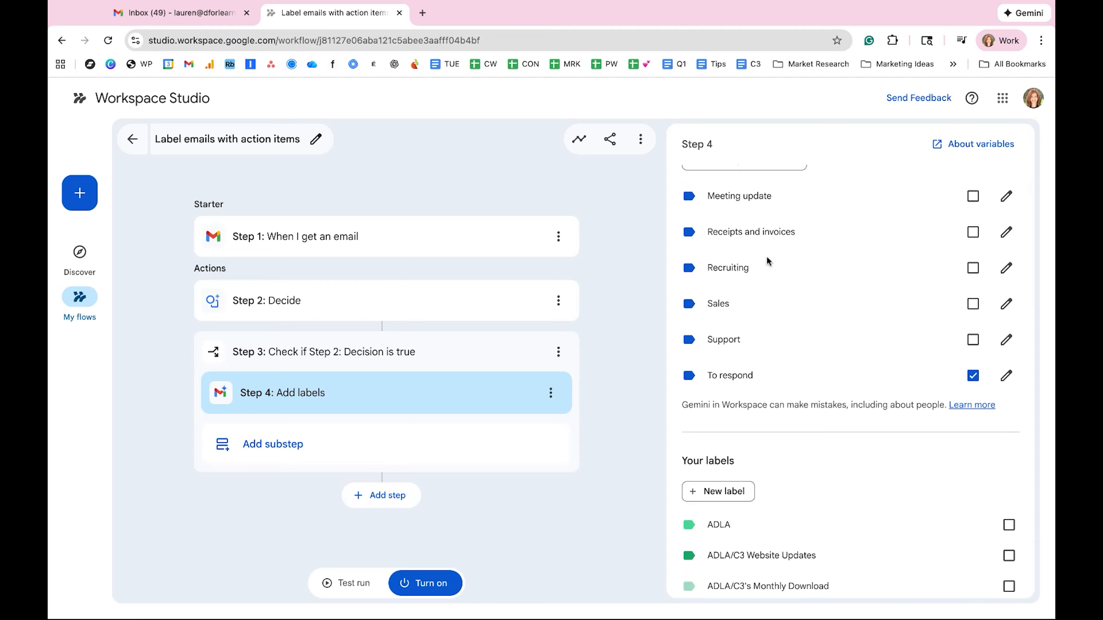
scroll(767, 258, "down", 3)
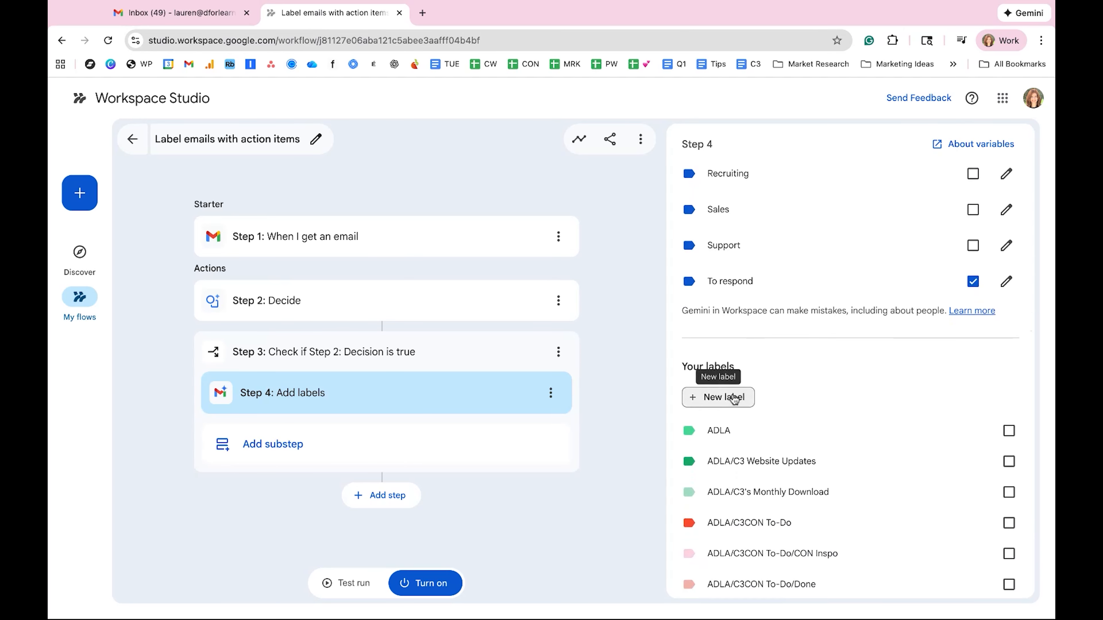
scroll(940, 456, "down", 3)
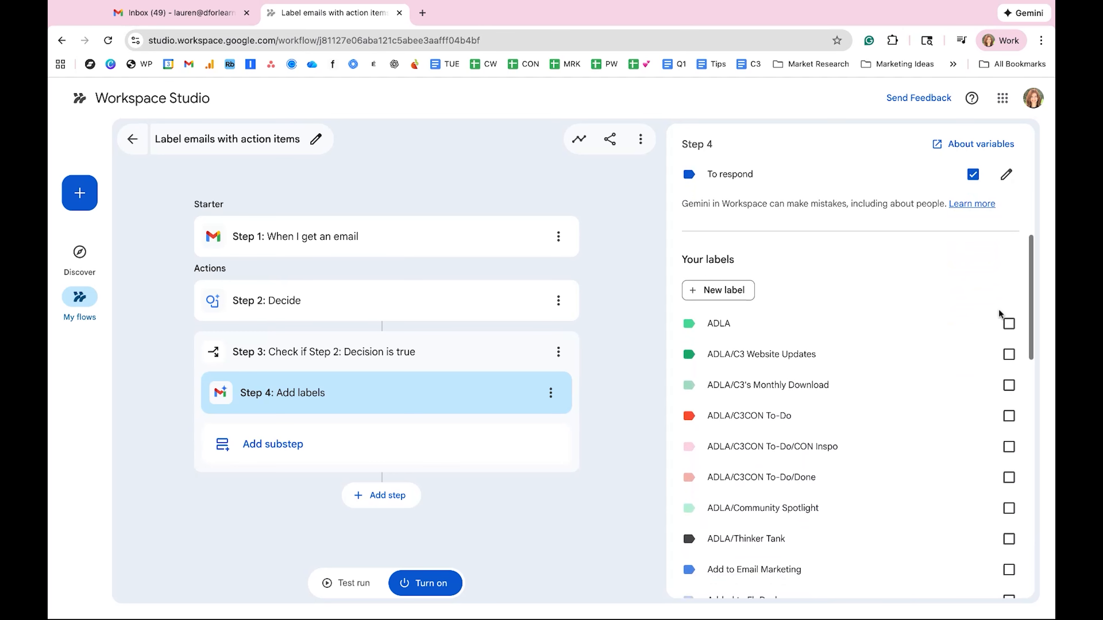
left_click(1007, 324)
scroll(938, 397, "down", 10)
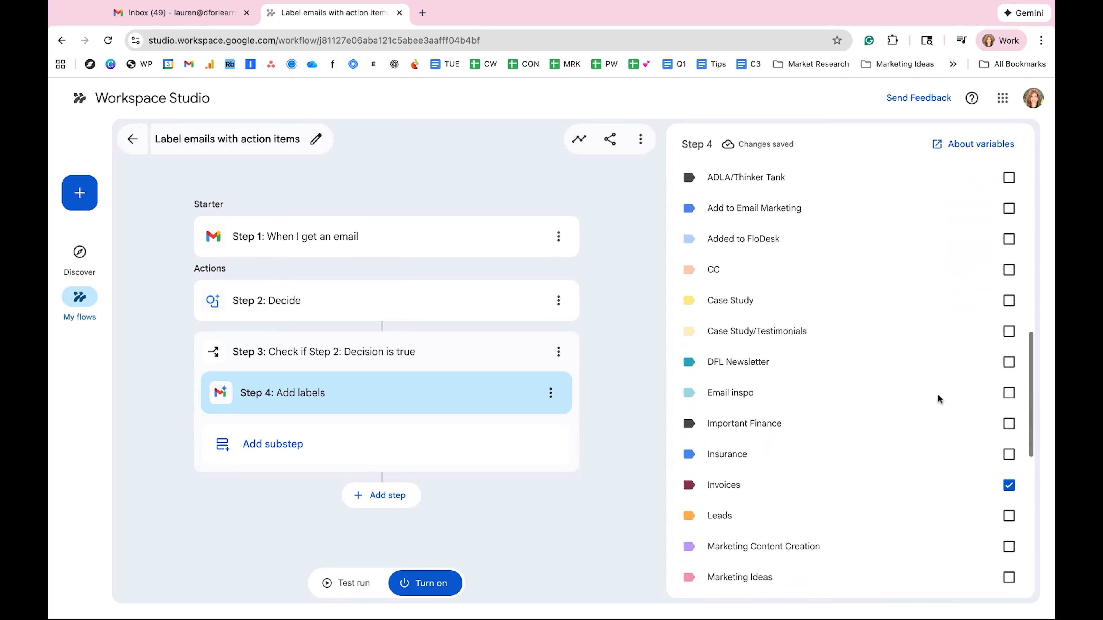
scroll(938, 397, "up", 6)
scroll(938, 396, "up", 1)
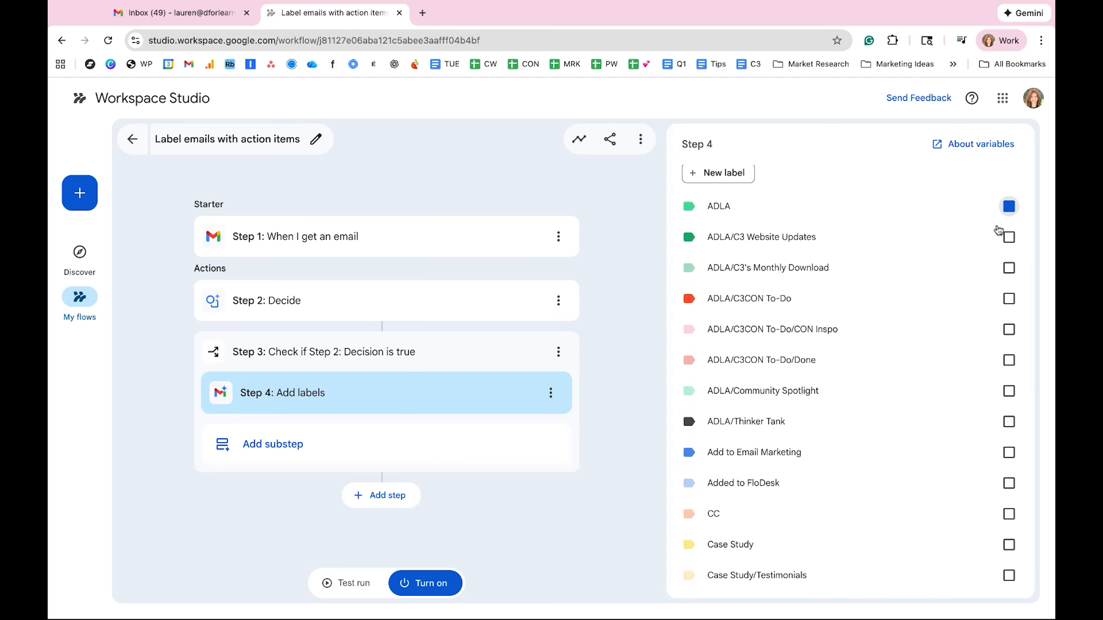
scroll(893, 445, "down", 12)
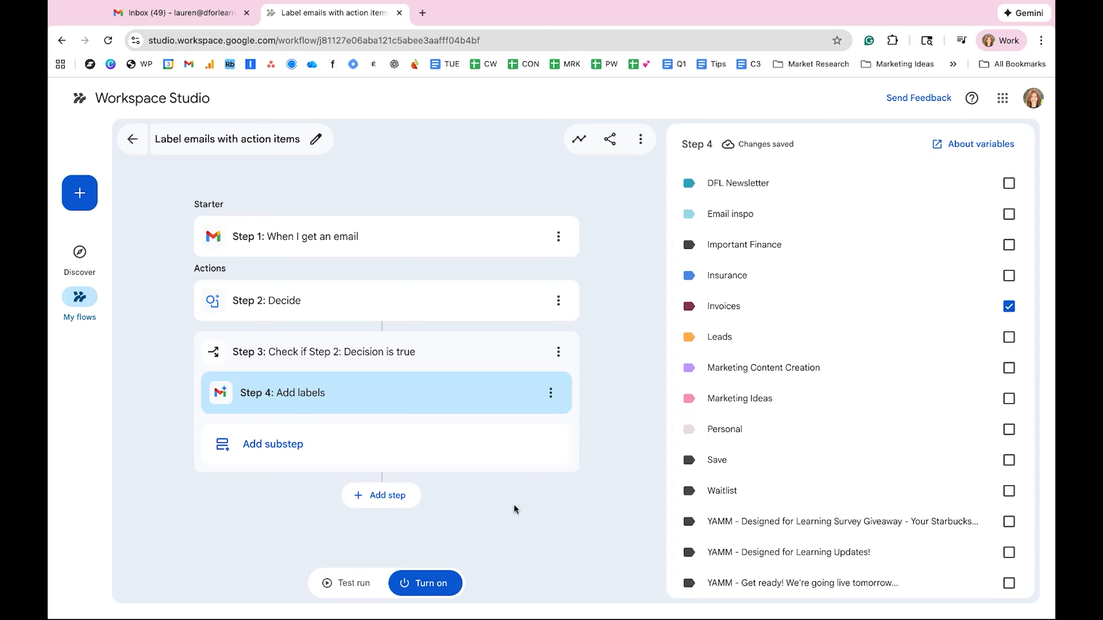